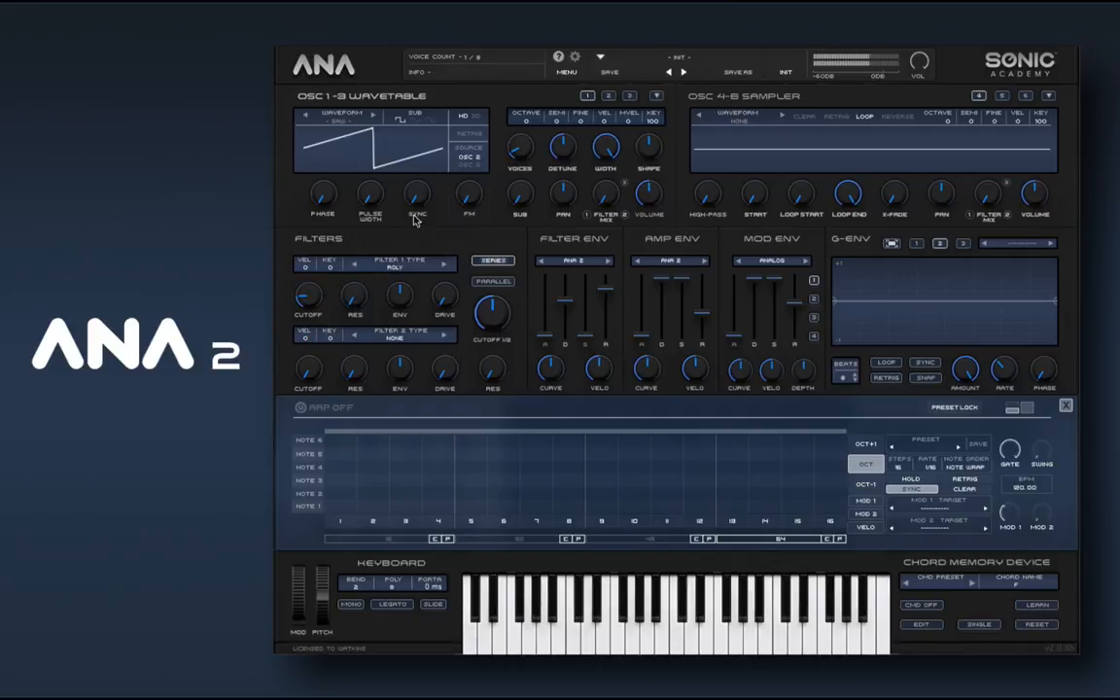
mouse_move(418, 192)
mouse_down()
mouse_move(432, 96)
mouse_move(417, 213)
mouse_up()
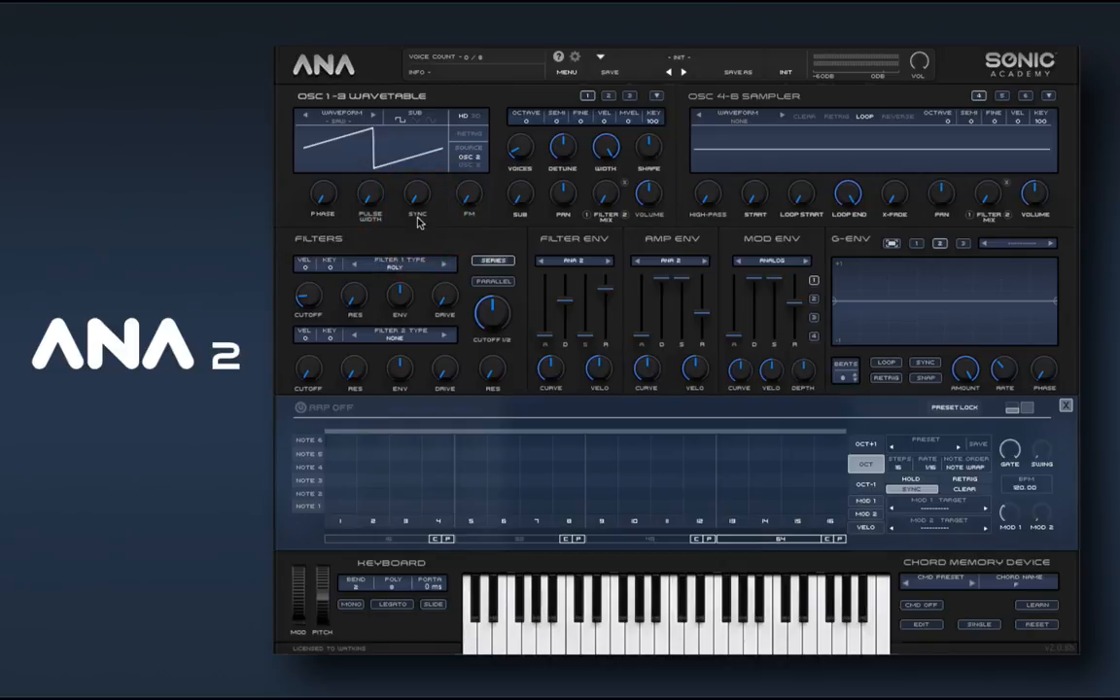
- Turn on the arpeggiator with Retrig enabled and clear the default note pattern on the first 16-step page
click(300, 407)
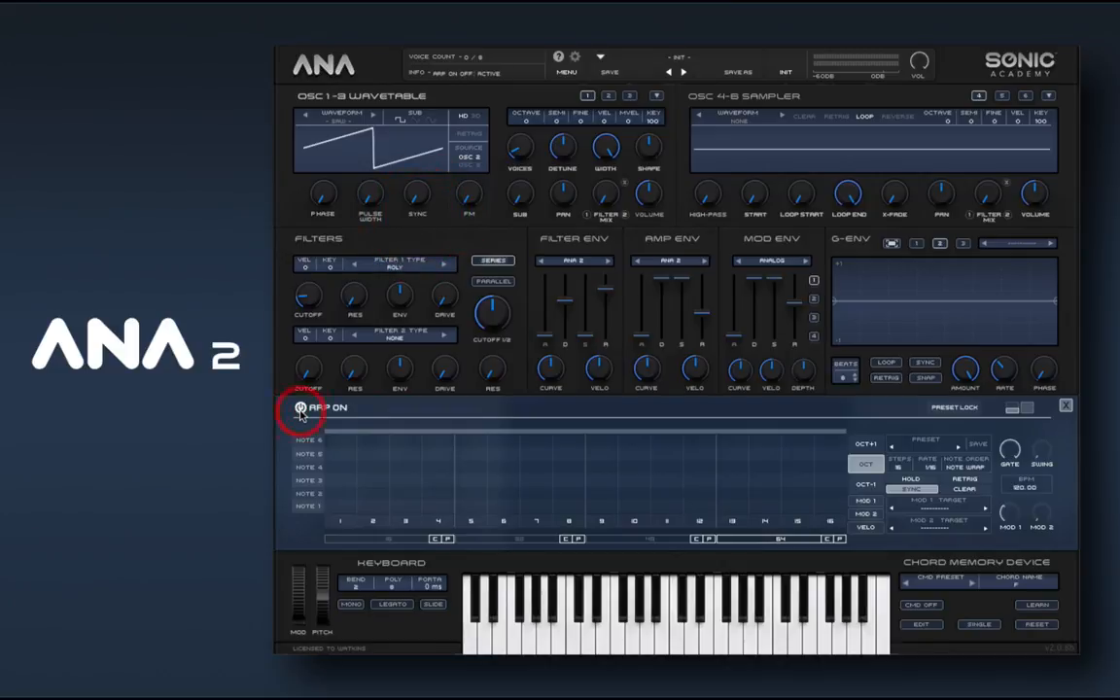
click(968, 481)
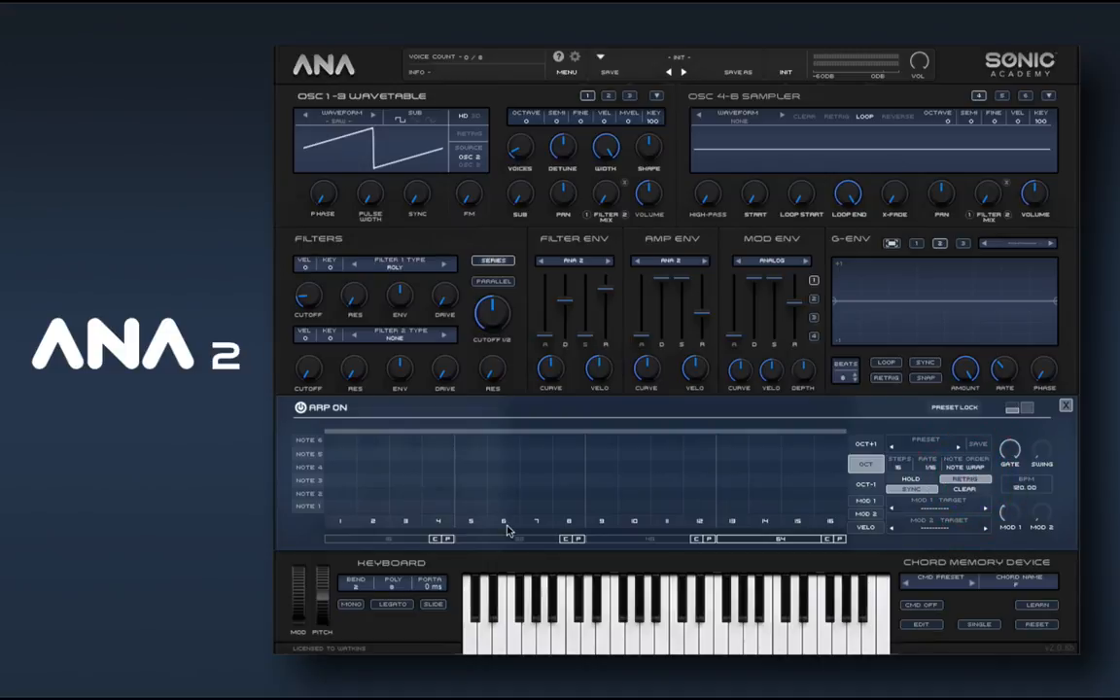
click(389, 538)
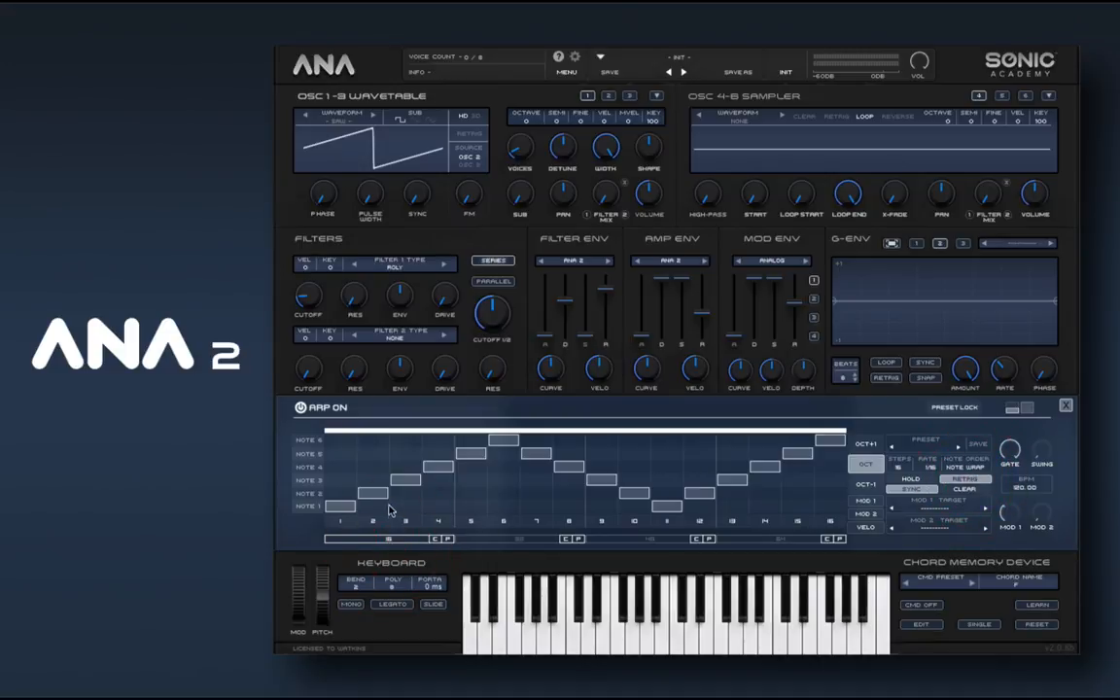
click(381, 497)
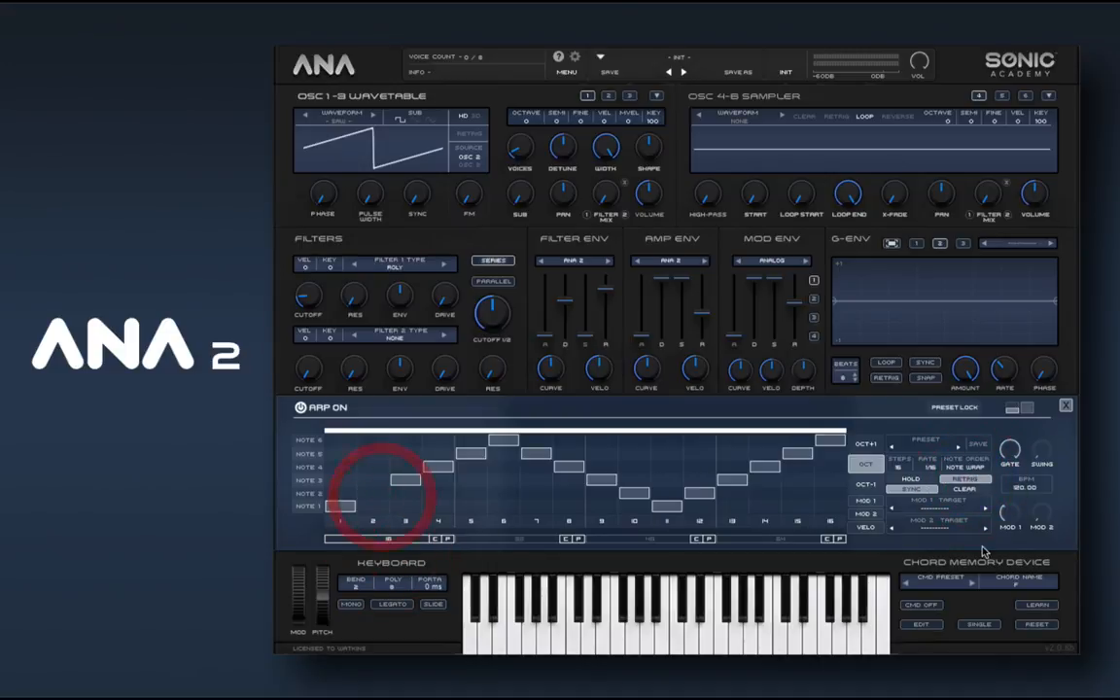
click(964, 491)
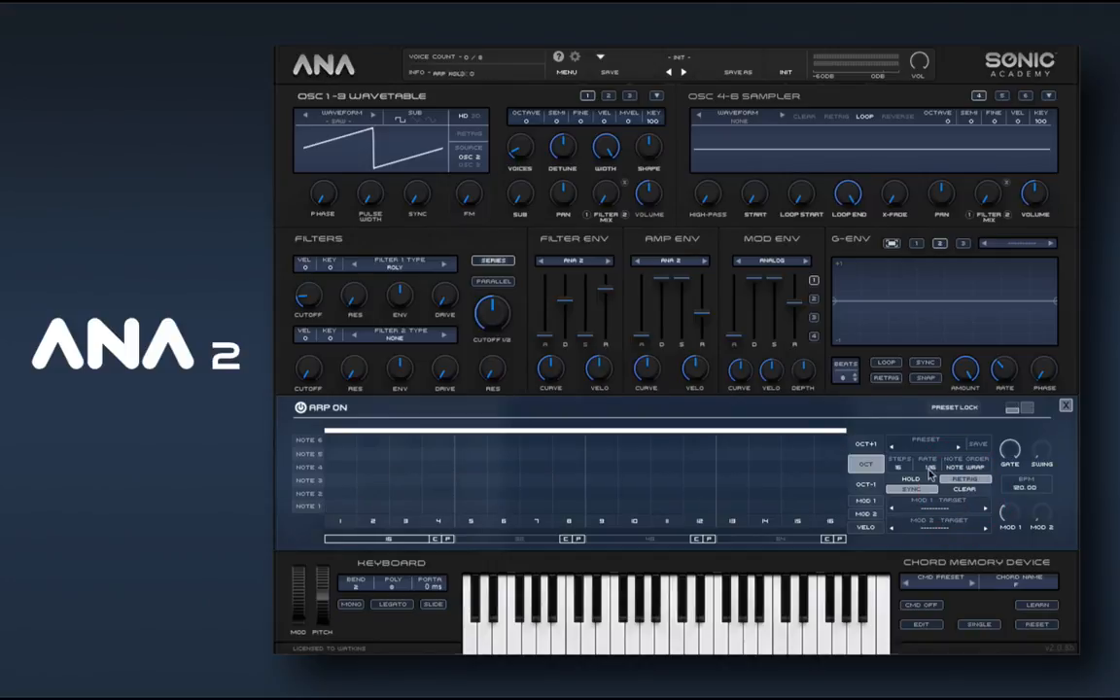
- Draw one continuous Note 1 across all four 16-step pages and set the arpeggiator length to 64 steps
click(901, 468)
drag(902, 469, 905, 428)
mouse_move(335, 509)
mouse_down()
mouse_move(945, 482)
mouse_move(844, 517)
mouse_up()
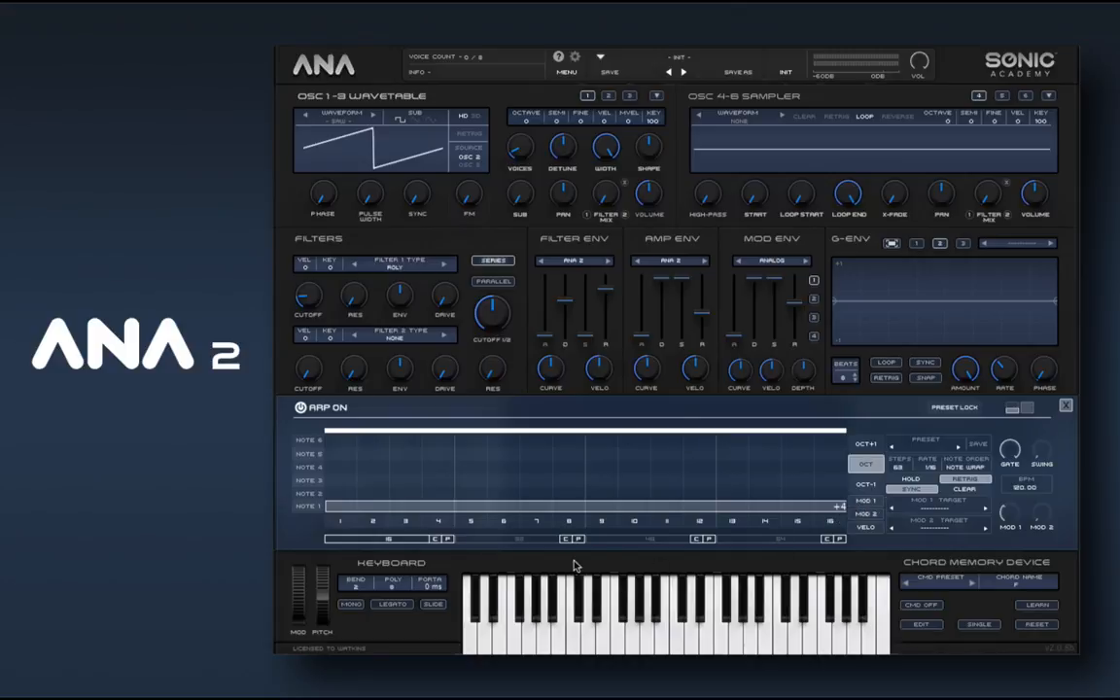
click(533, 541)
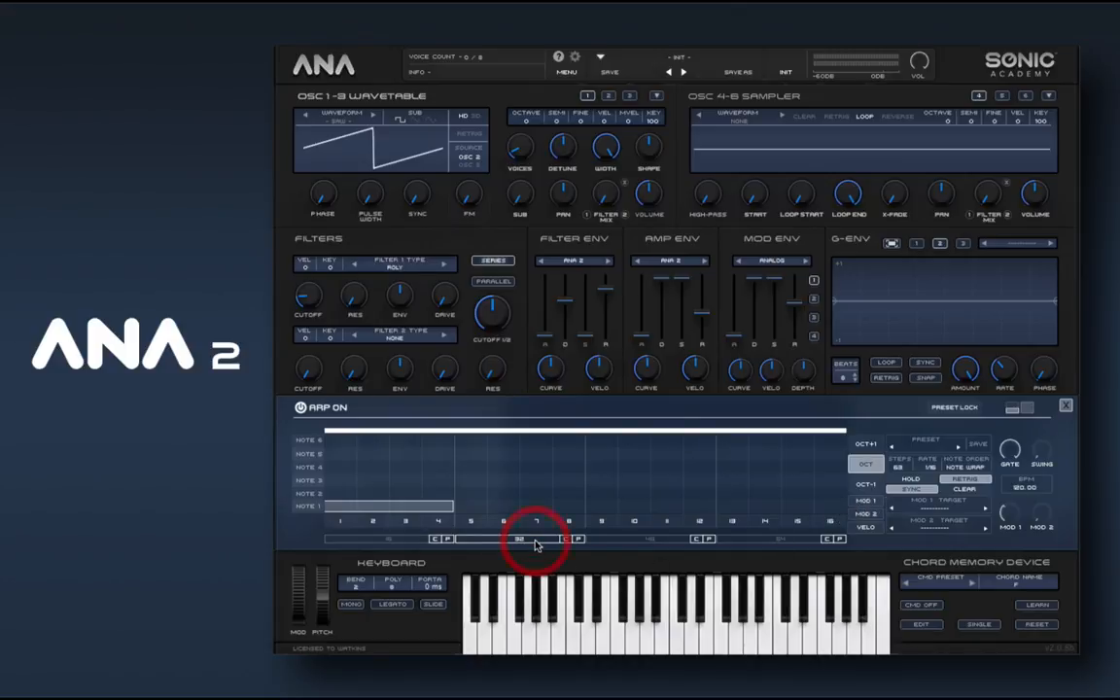
drag(449, 506, 896, 512)
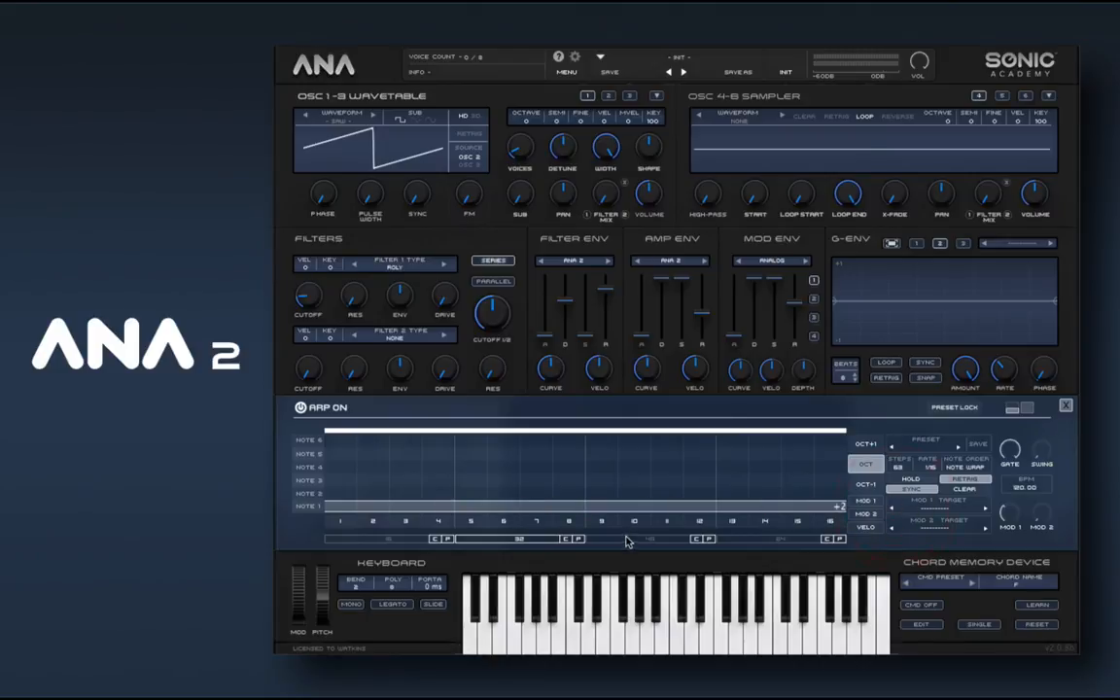
click(625, 538)
drag(386, 506, 874, 511)
click(783, 539)
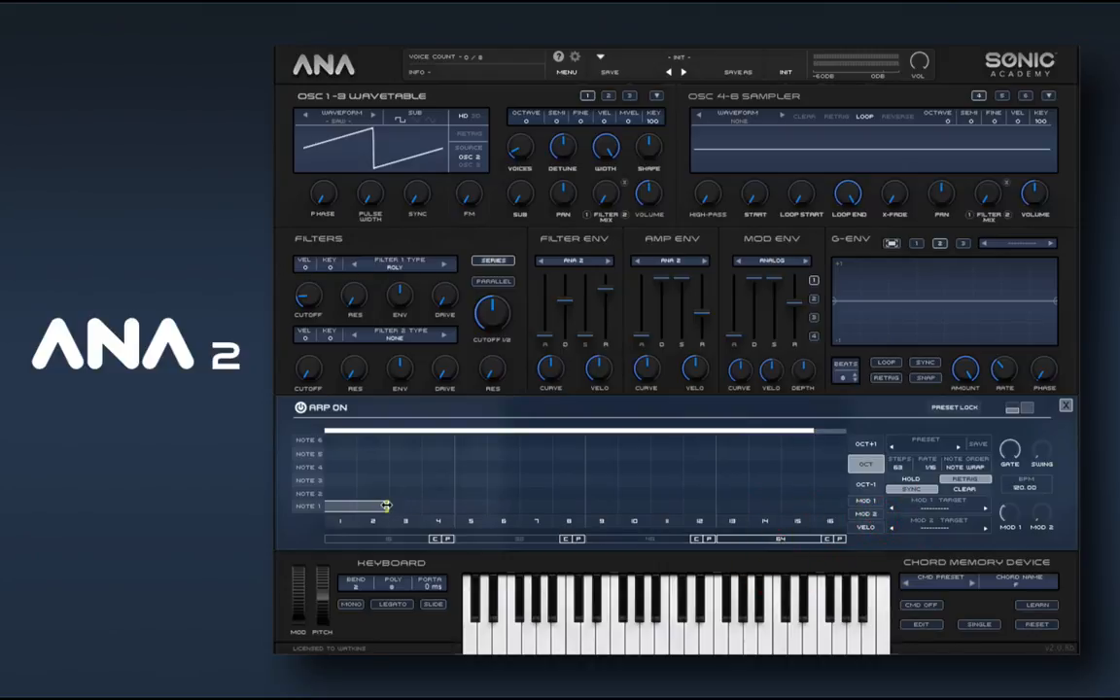
drag(386, 506, 832, 499)
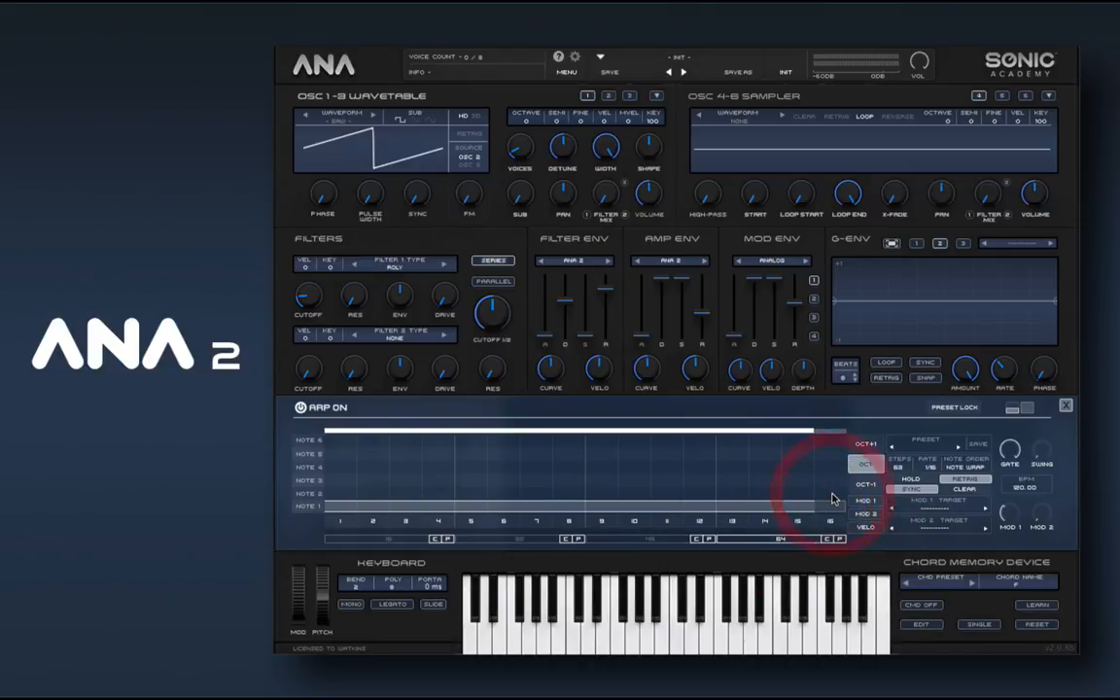
mouse_move(902, 470)
mouse_down()
mouse_move(892, 483)
mouse_move(897, 463)
mouse_up()
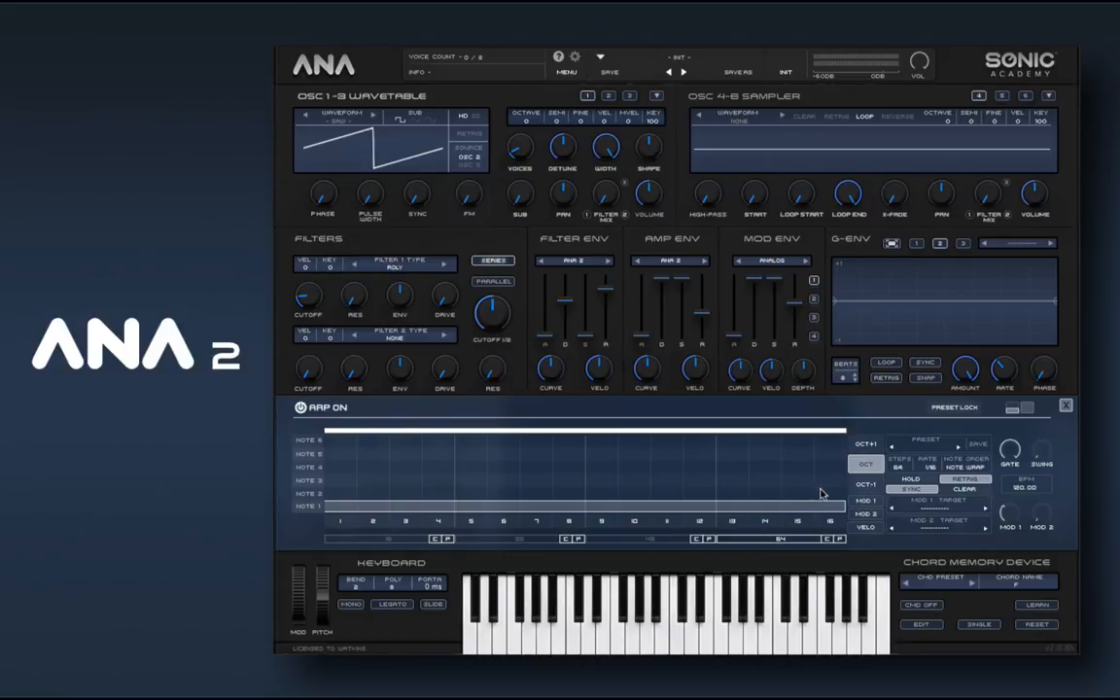
- Draw bars of varying height in the Mod 1 lane of the first page, at steps 1–4, 6–9, 11, 12, 14 and 15
click(865, 501)
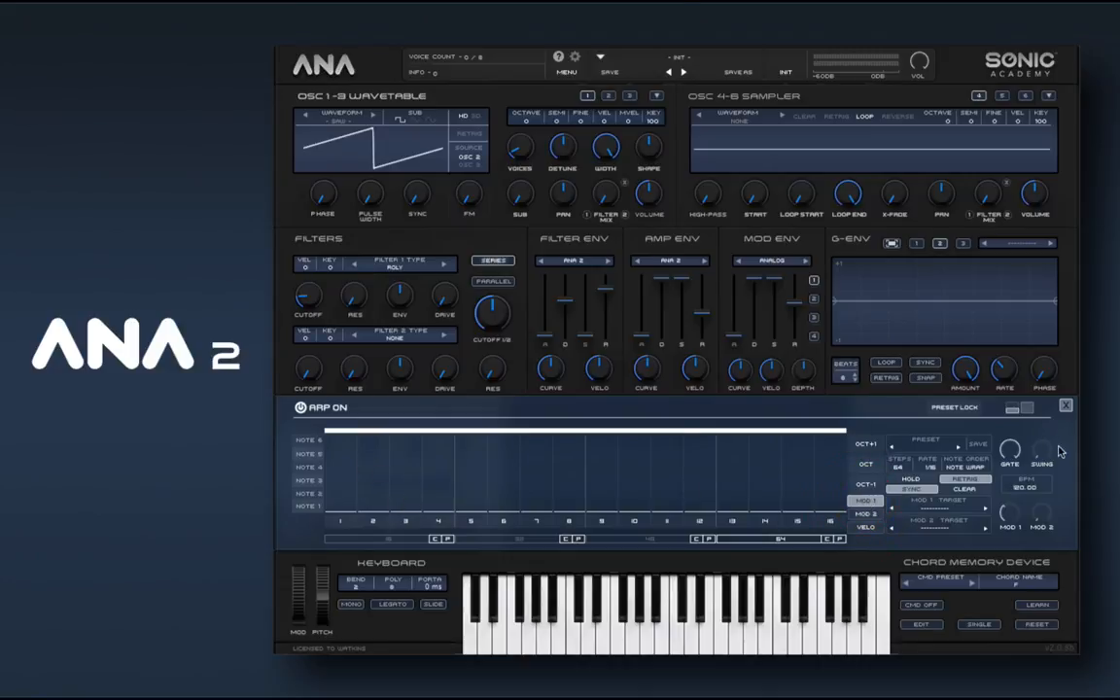
click(346, 539)
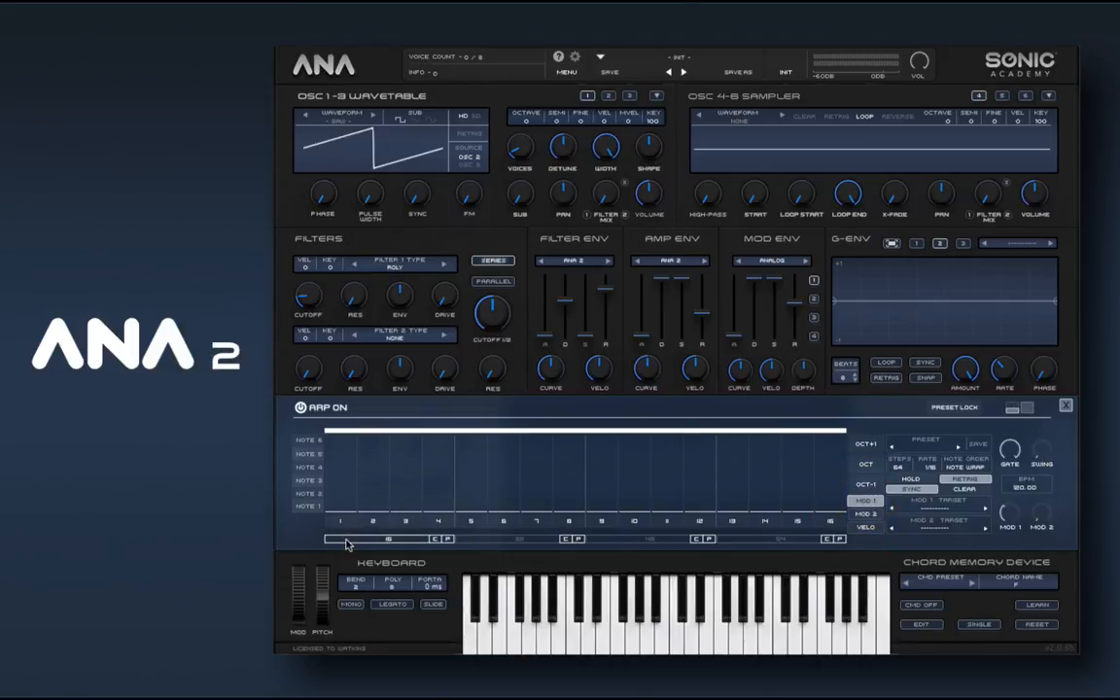
click(337, 449)
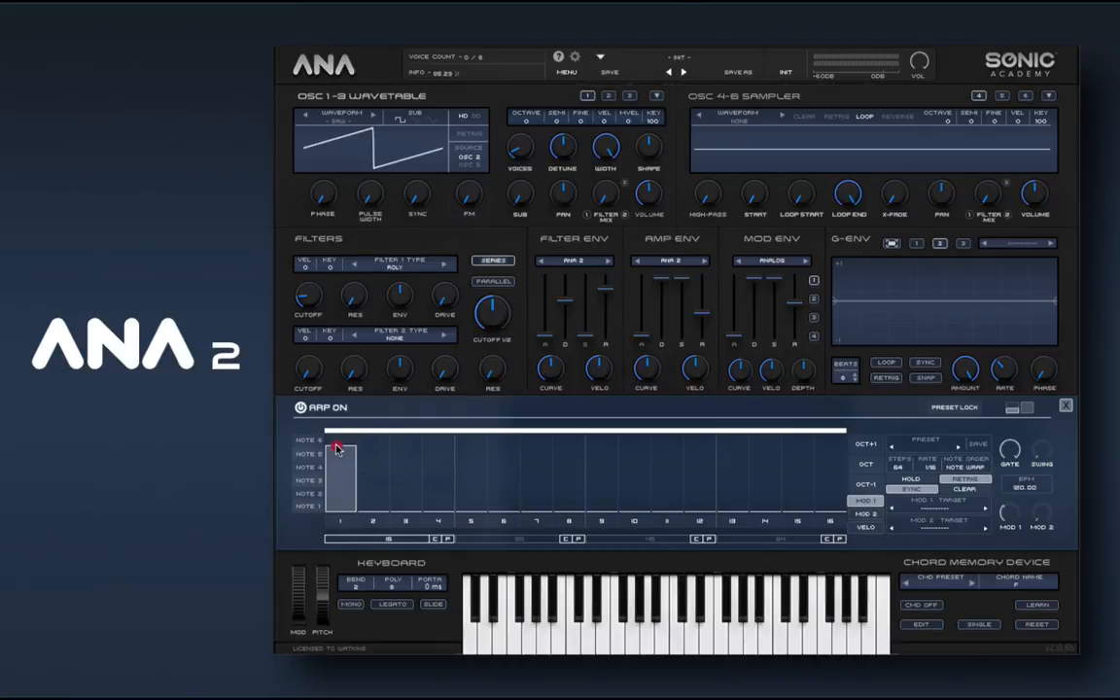
click(375, 475)
click(408, 482)
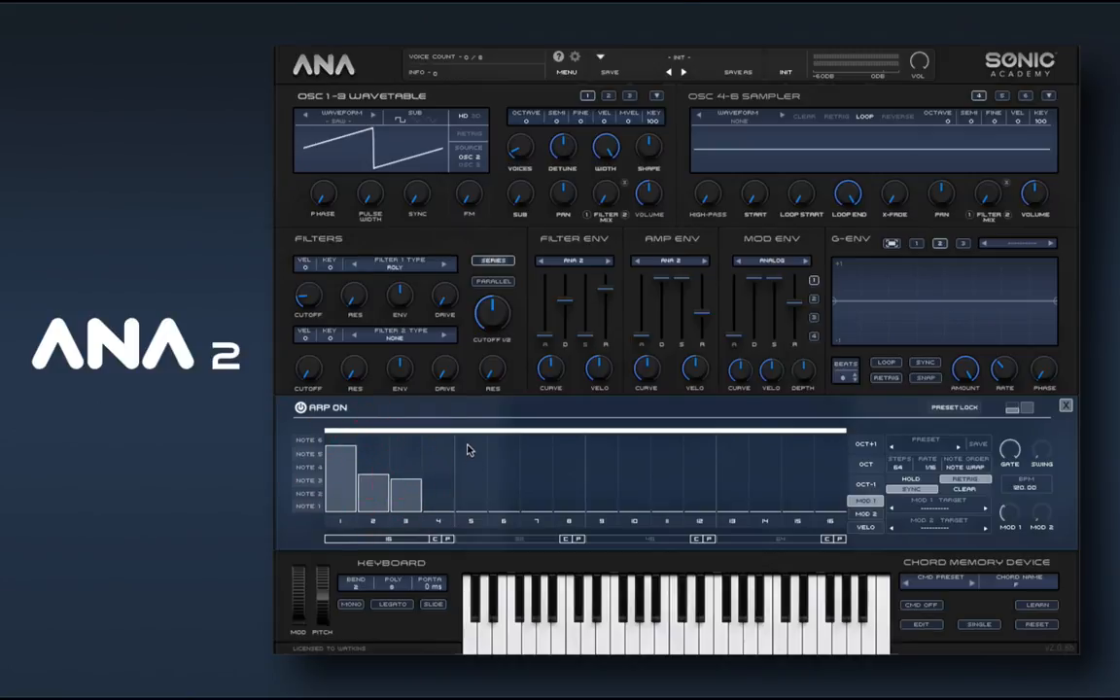
click(438, 494)
click(501, 448)
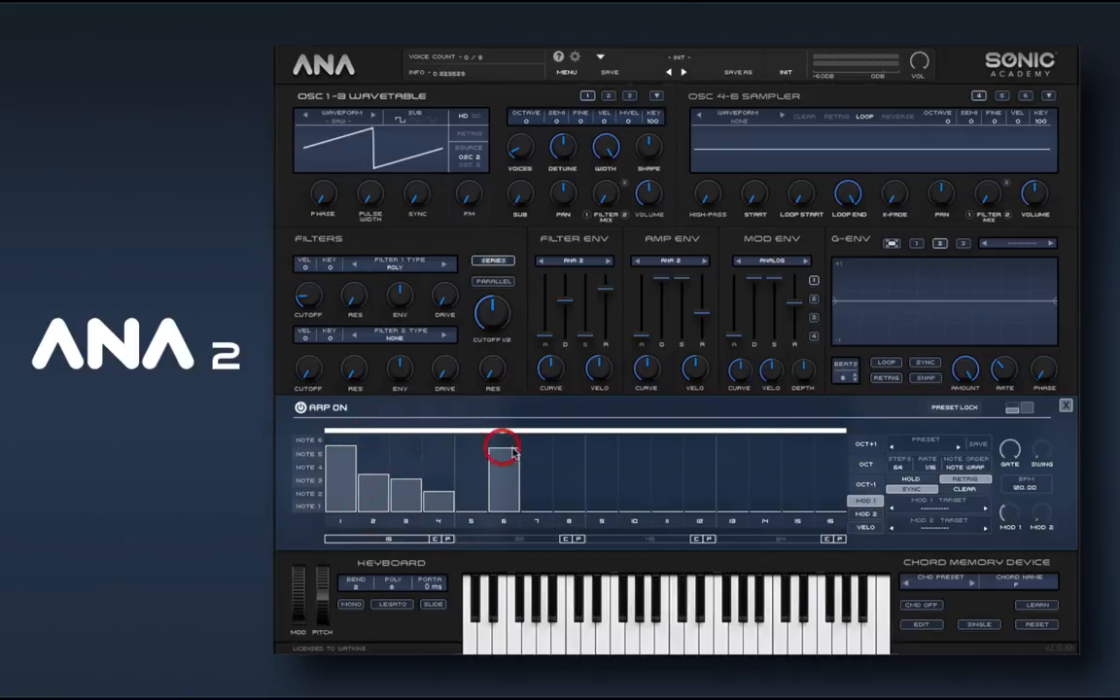
click(539, 469)
click(568, 476)
click(600, 484)
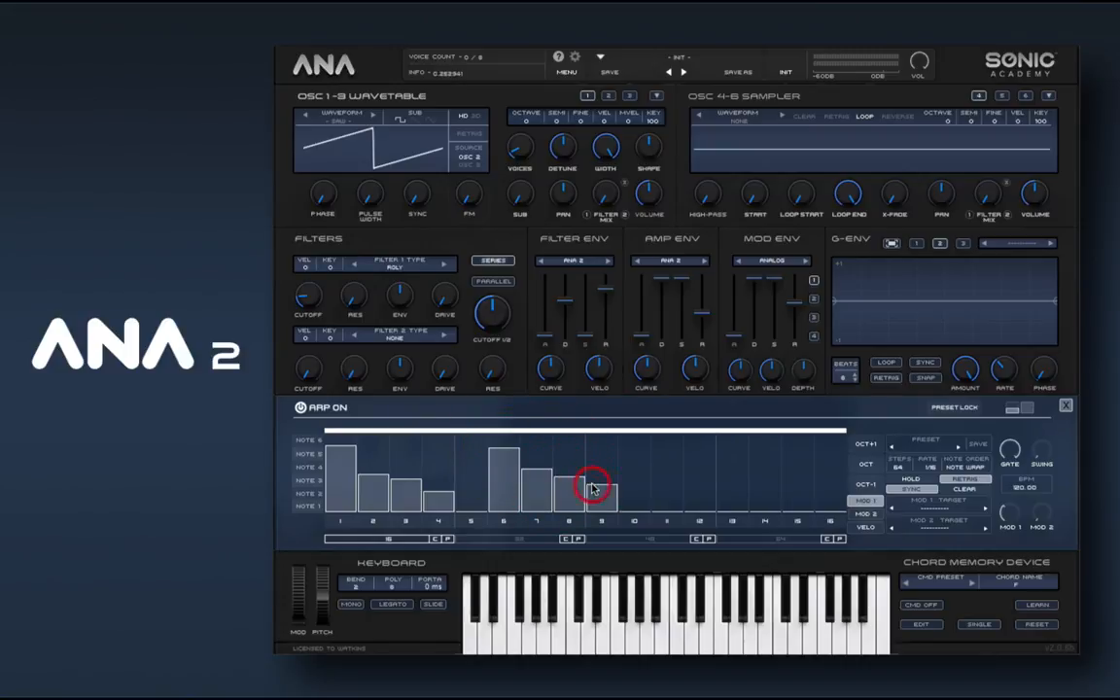
click(668, 454)
click(700, 496)
click(765, 494)
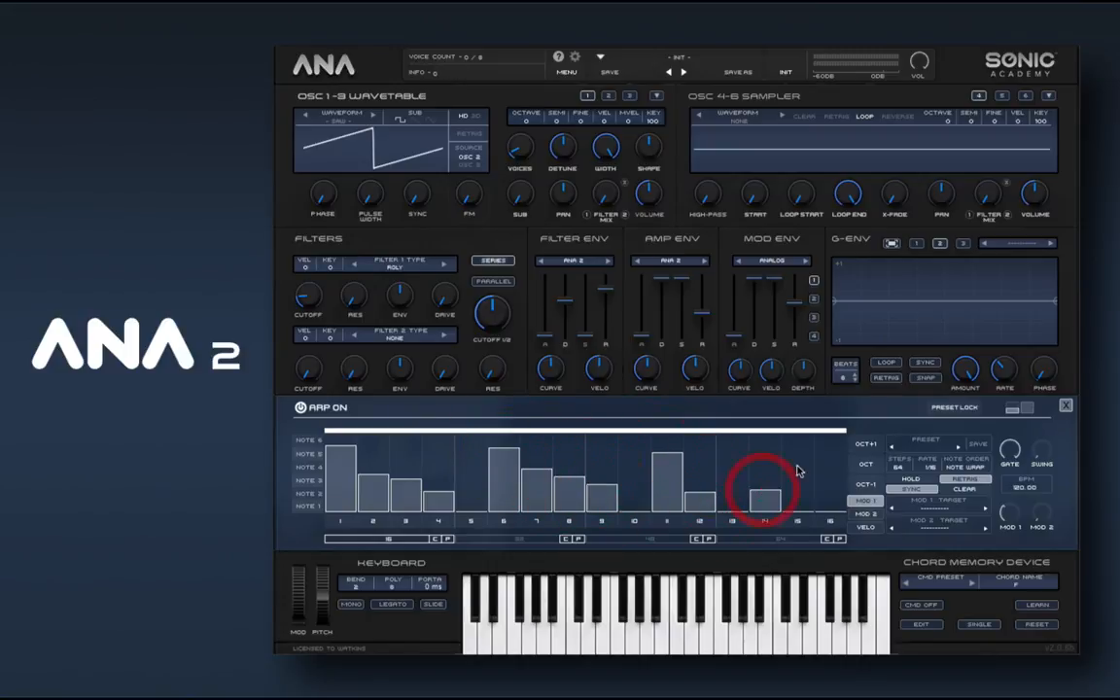
click(797, 452)
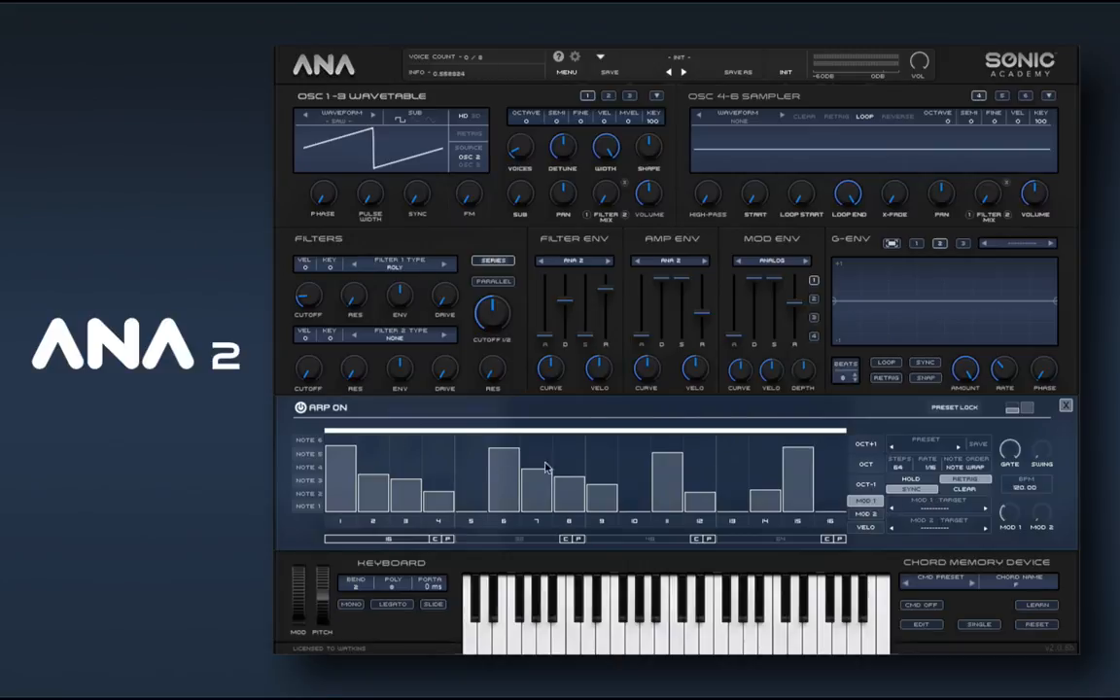
- Assign Mod 1 to Filter Master Freq and Mod 2 to OSC 1 Sync, and lower both modulation amounts
click(934, 507)
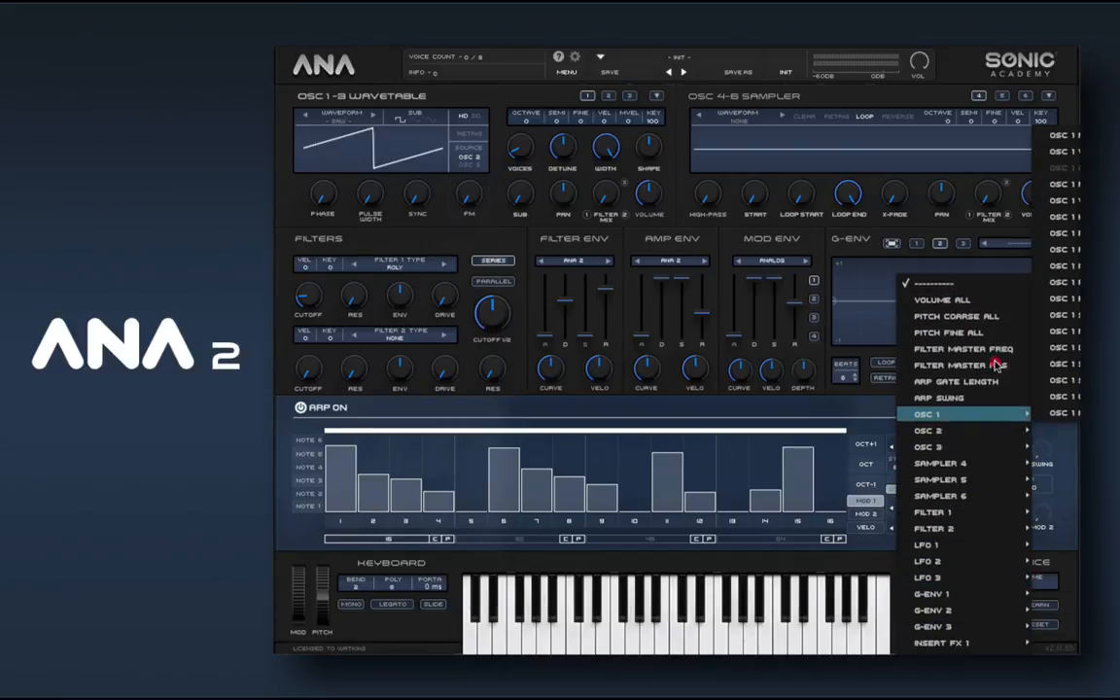
click(986, 352)
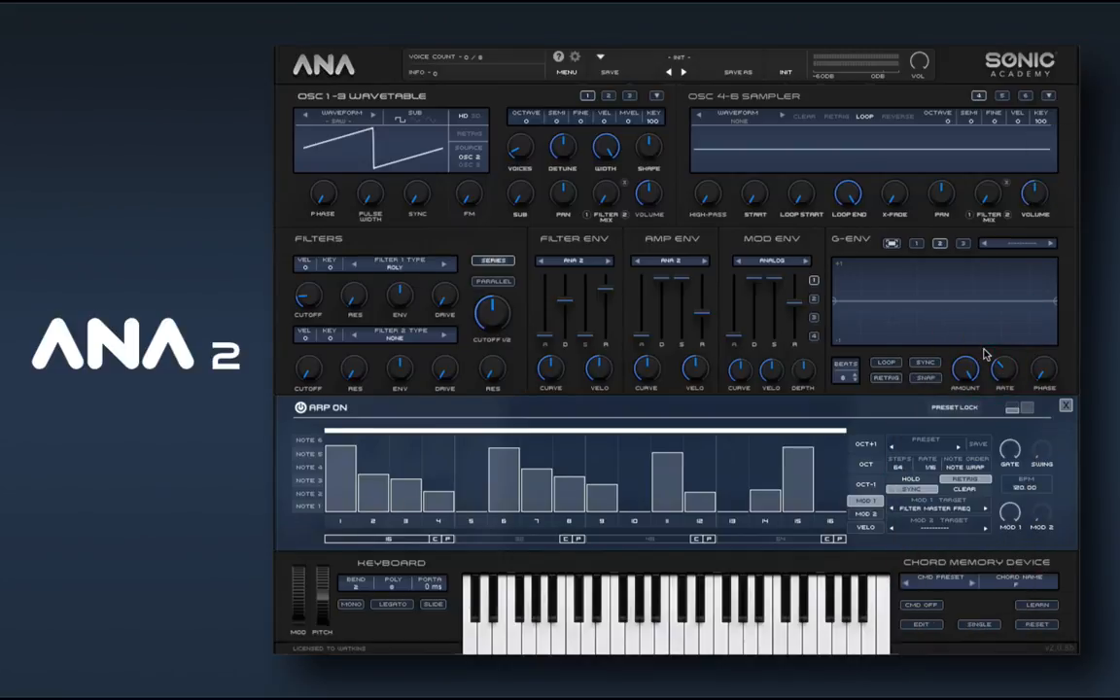
click(932, 522)
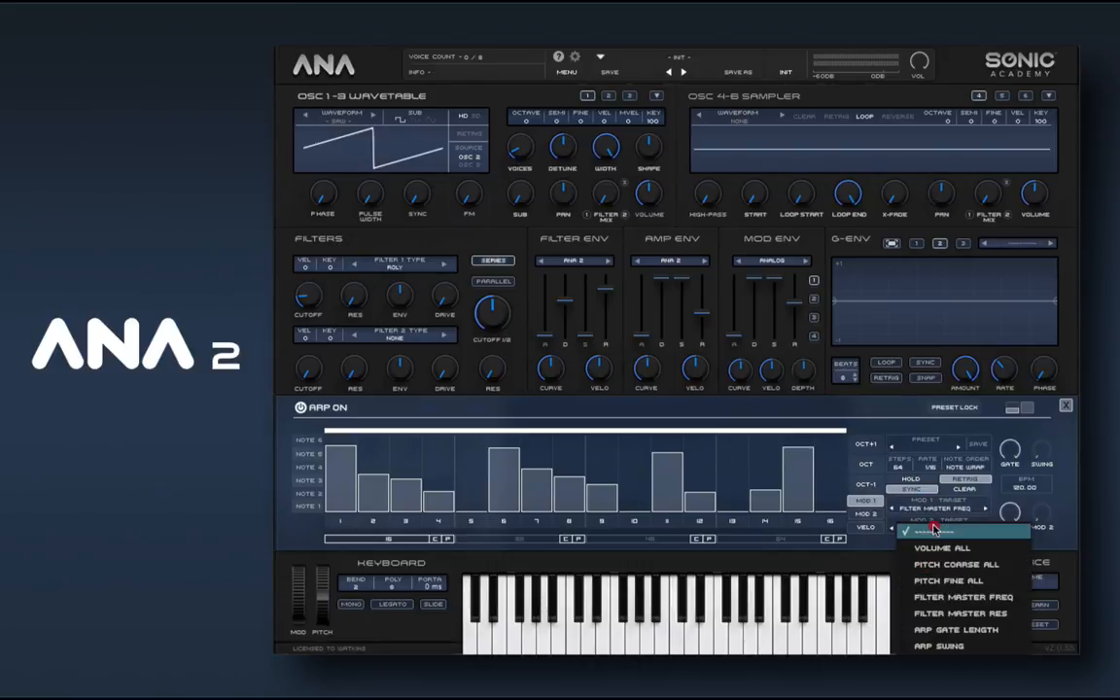
scroll(938, 547, down, 5)
mouse_move(964, 515)
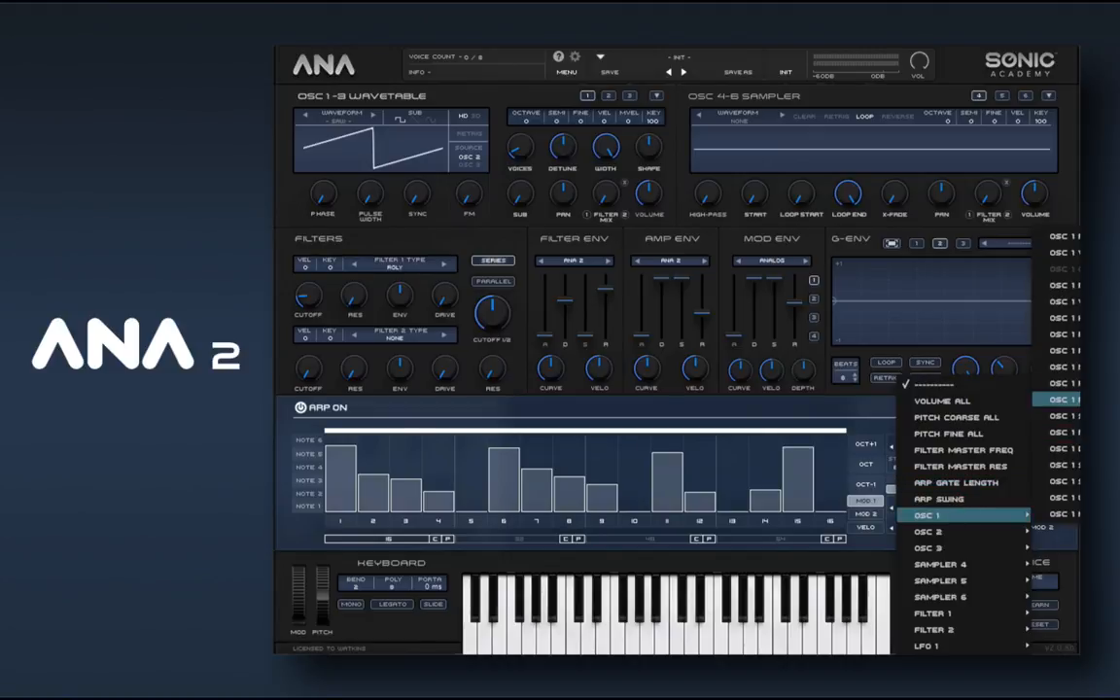
click(1065, 415)
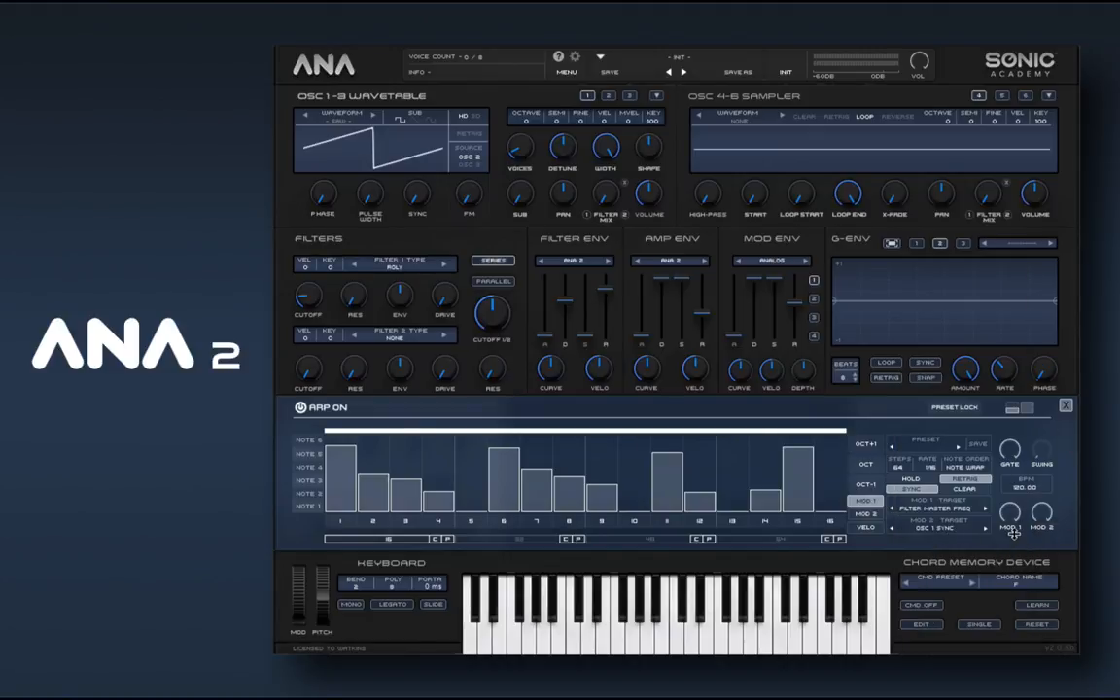
drag(1045, 511, 1016, 589)
drag(1007, 509, 1007, 533)
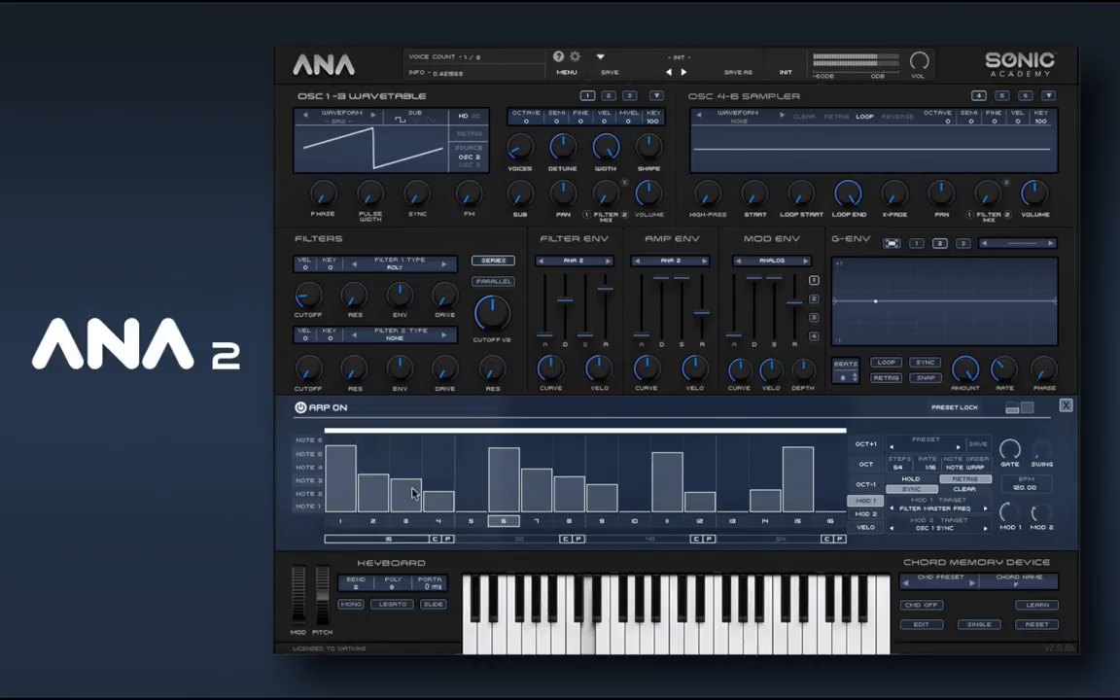
- Rework the Mod 1 bars with high steps 3, 5 and 7, low steps 2 and 6, medium step 10, and steps 4 and 9 at zero
mouse_move(413, 493)
mouse_down()
mouse_move(408, 452)
mouse_move(369, 505)
mouse_up()
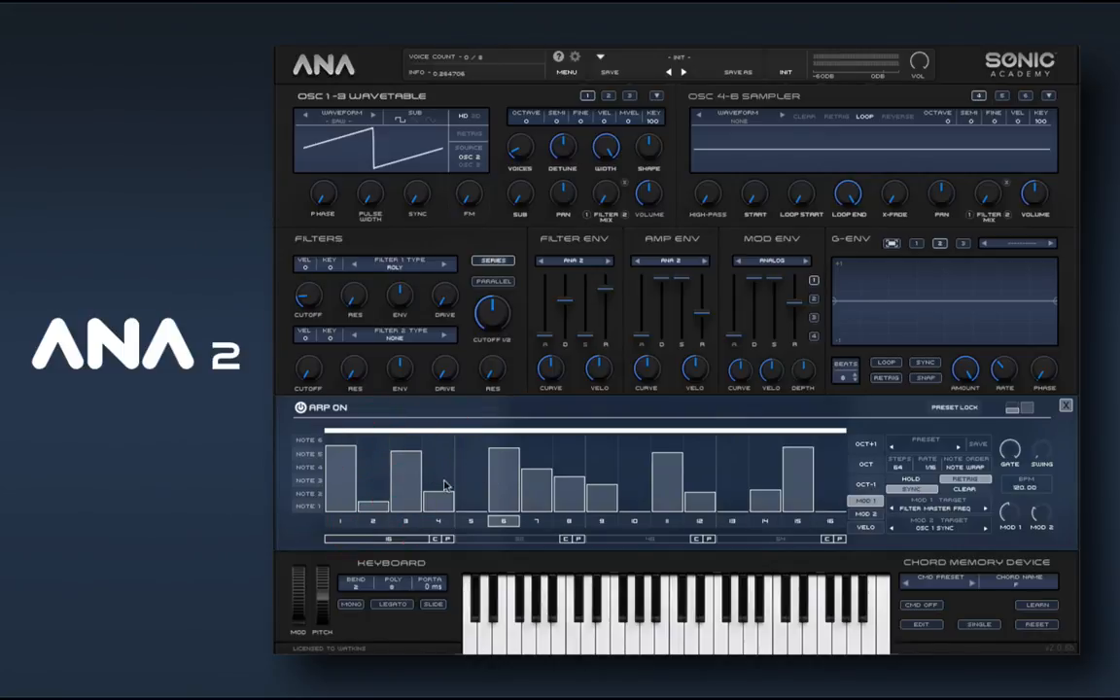
drag(444, 485, 429, 535)
click(465, 456)
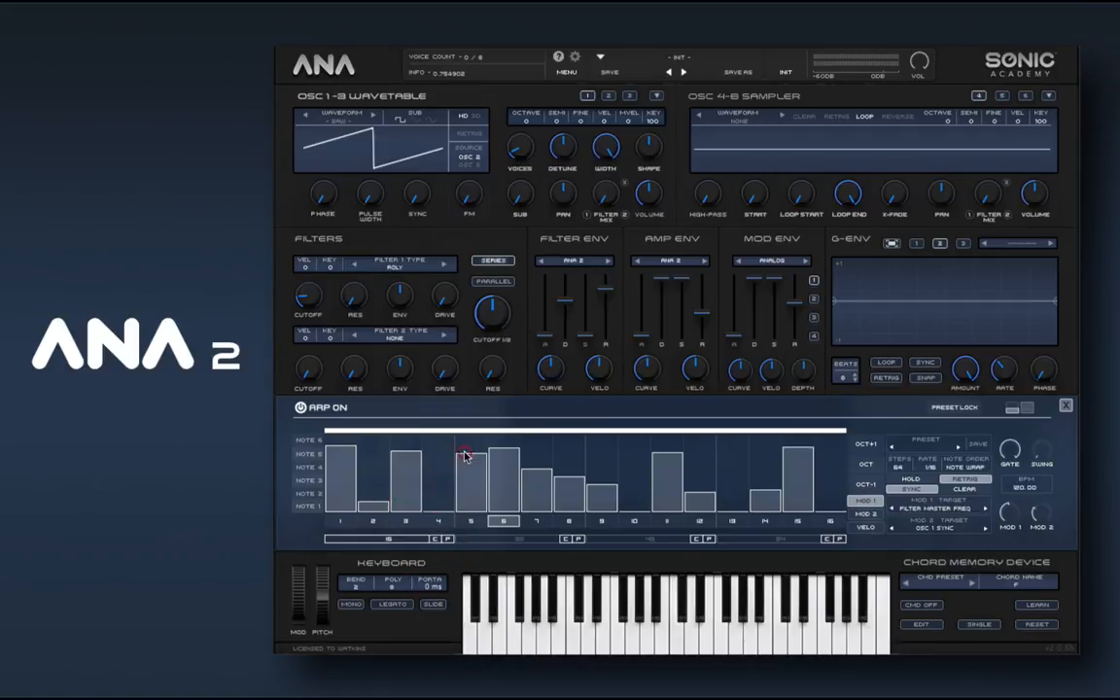
click(504, 490)
click(536, 452)
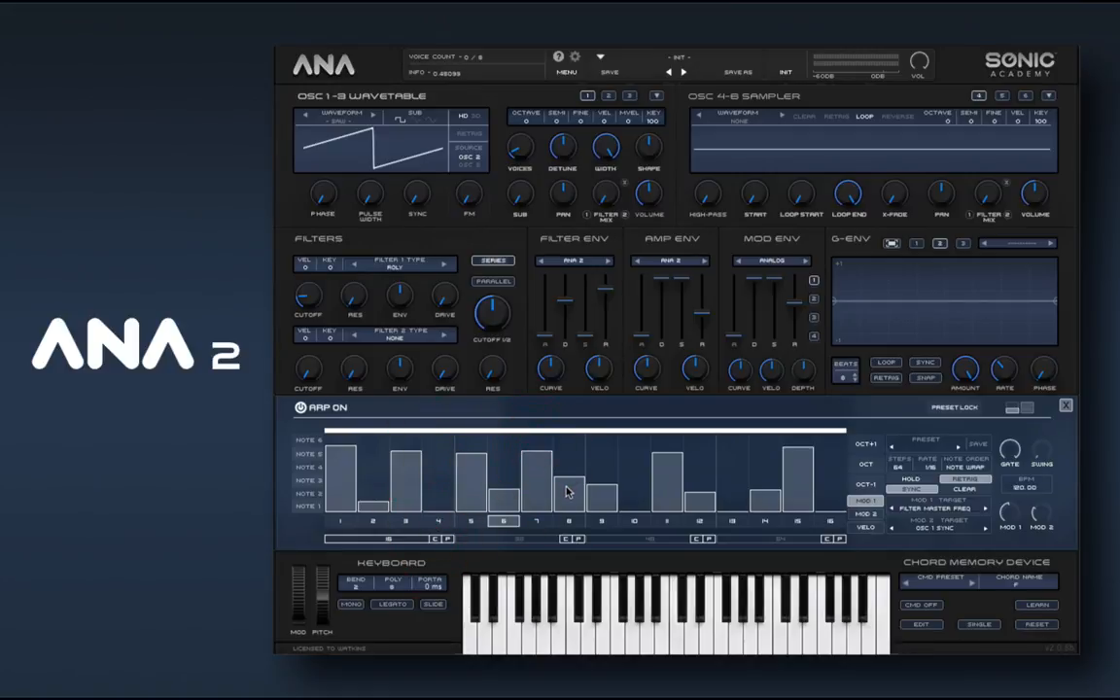
click(604, 495)
click(630, 478)
click(602, 514)
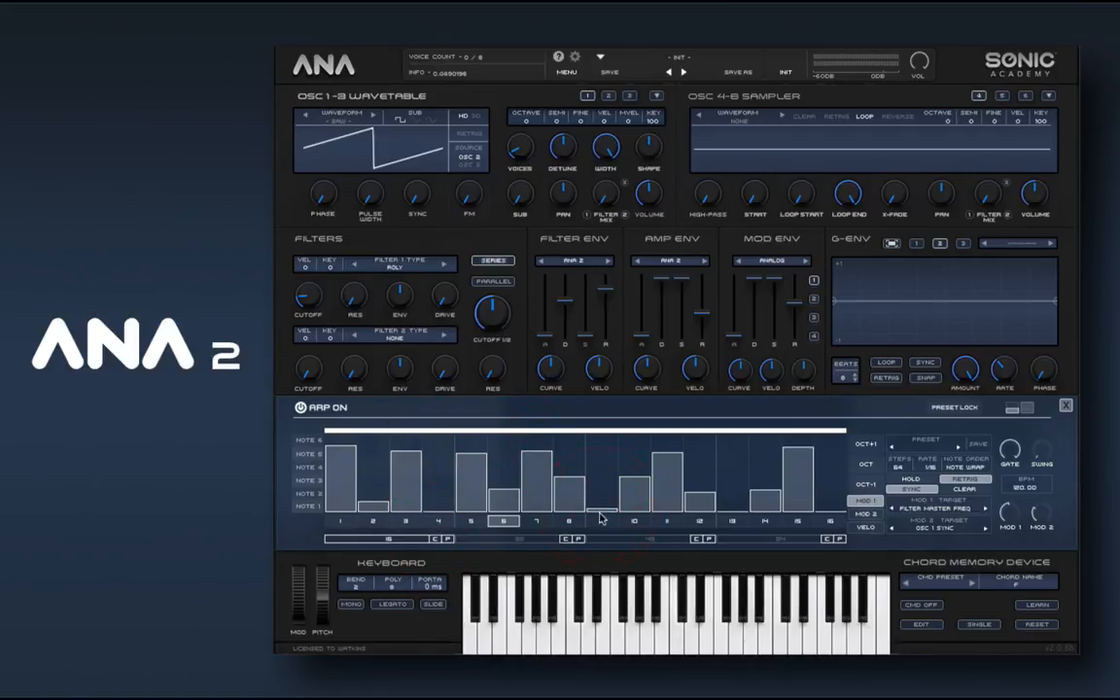
drag(601, 518, 600, 551)
click(598, 591)
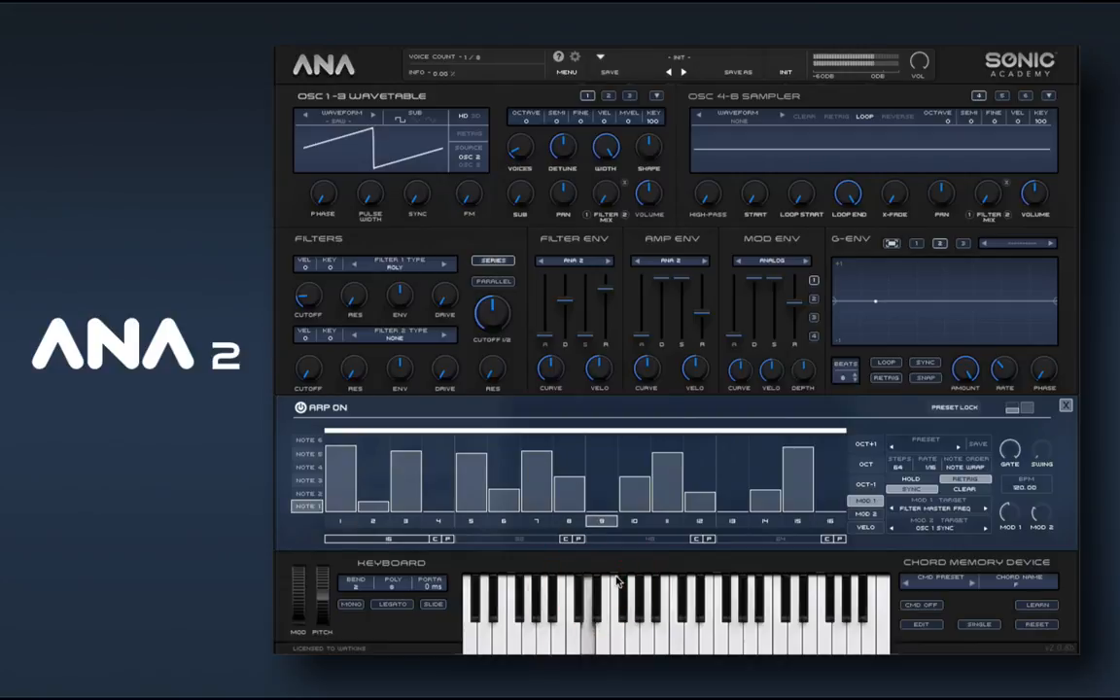
- Redraw the end of the Mod 1 pattern with high bars at steps 13 and 15 and a low bar at step 14
click(763, 455)
drag(797, 457, 806, 574)
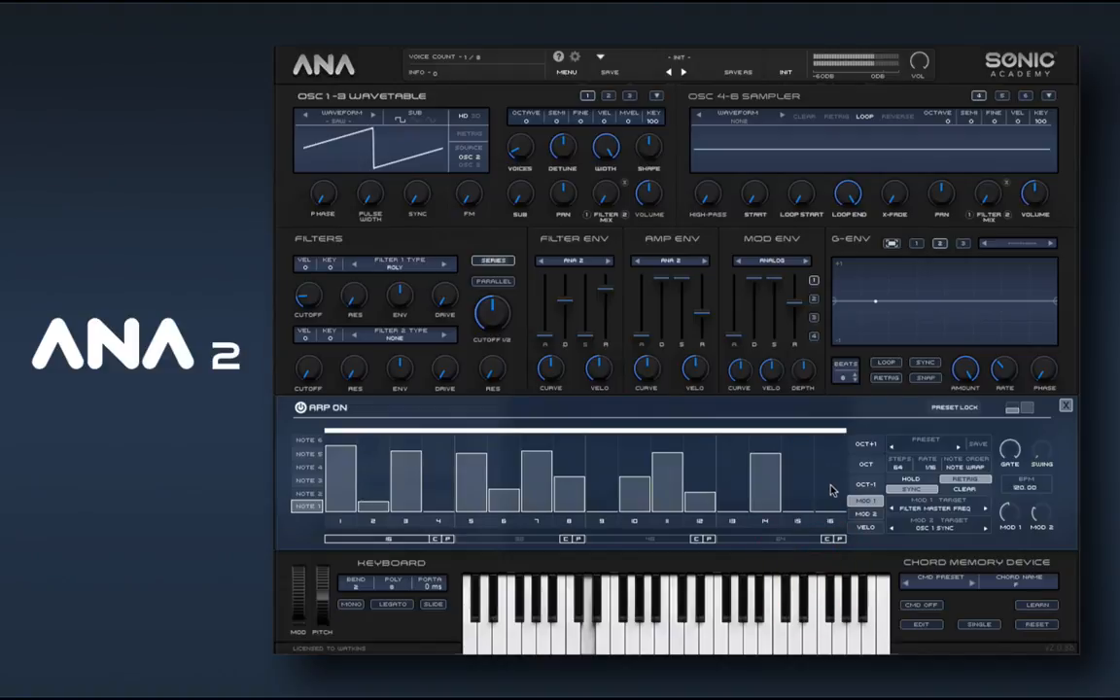
click(731, 457)
drag(765, 457, 773, 525)
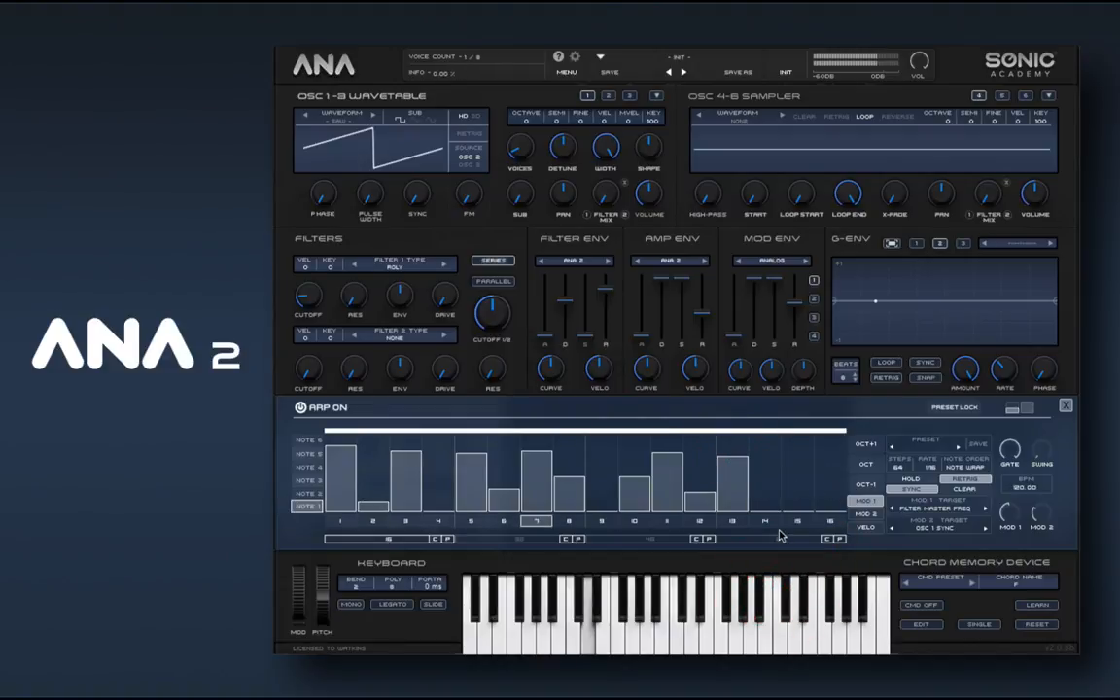
click(796, 457)
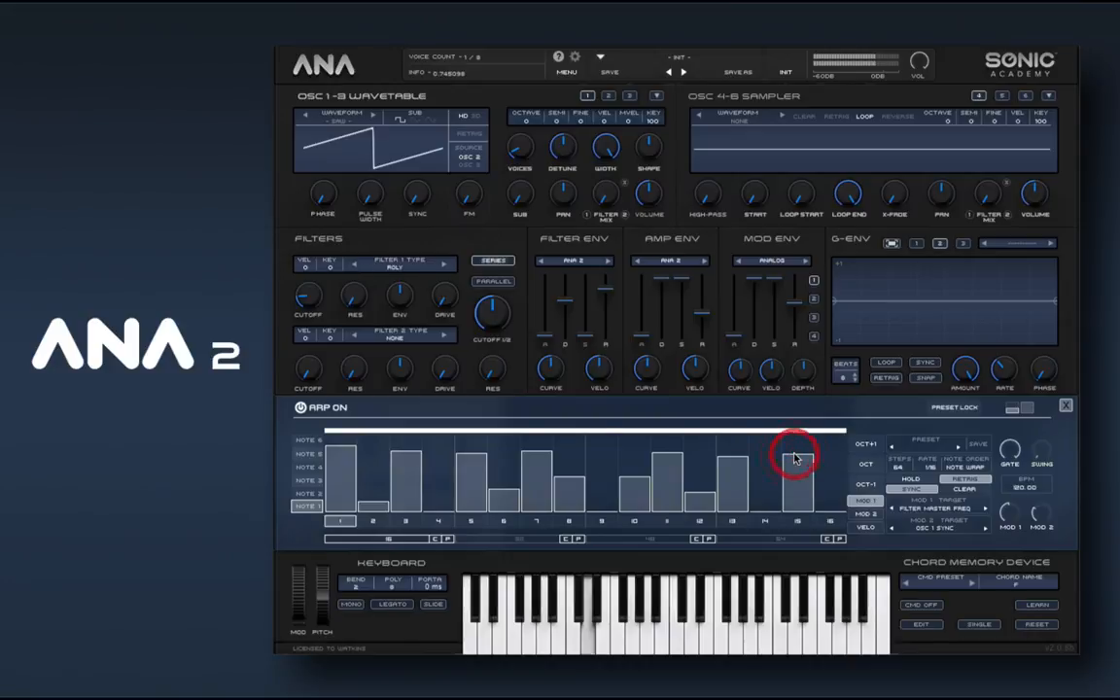
click(768, 497)
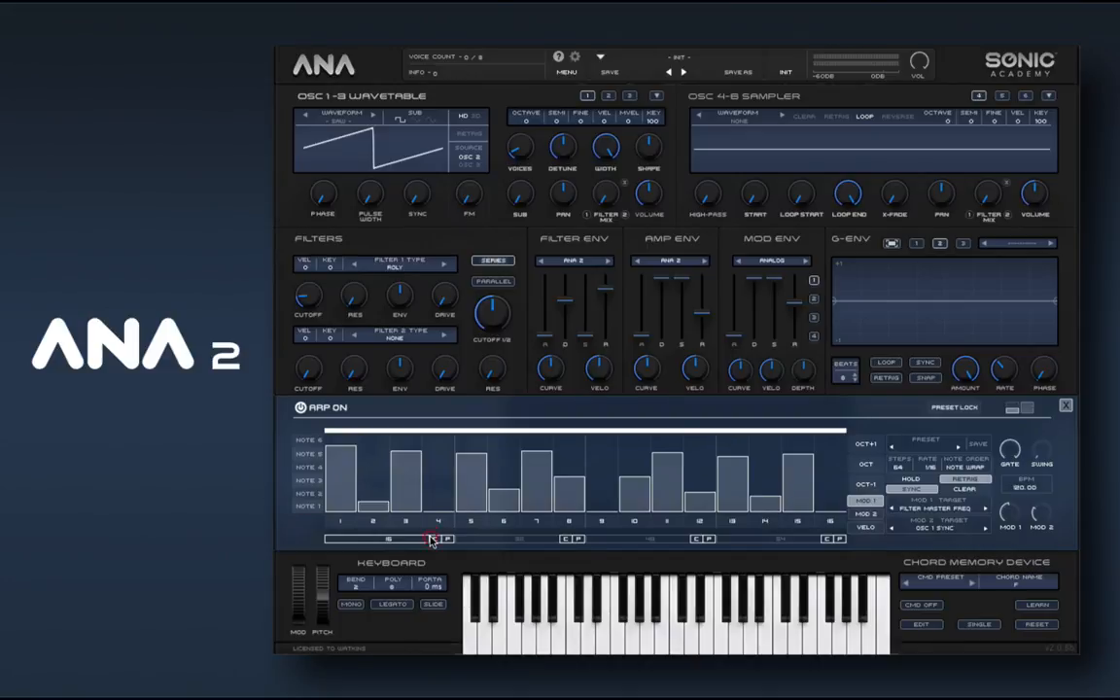
- Paste the copied first-page Mod 1 pattern into the 32, 48 and 64 step pages
click(495, 538)
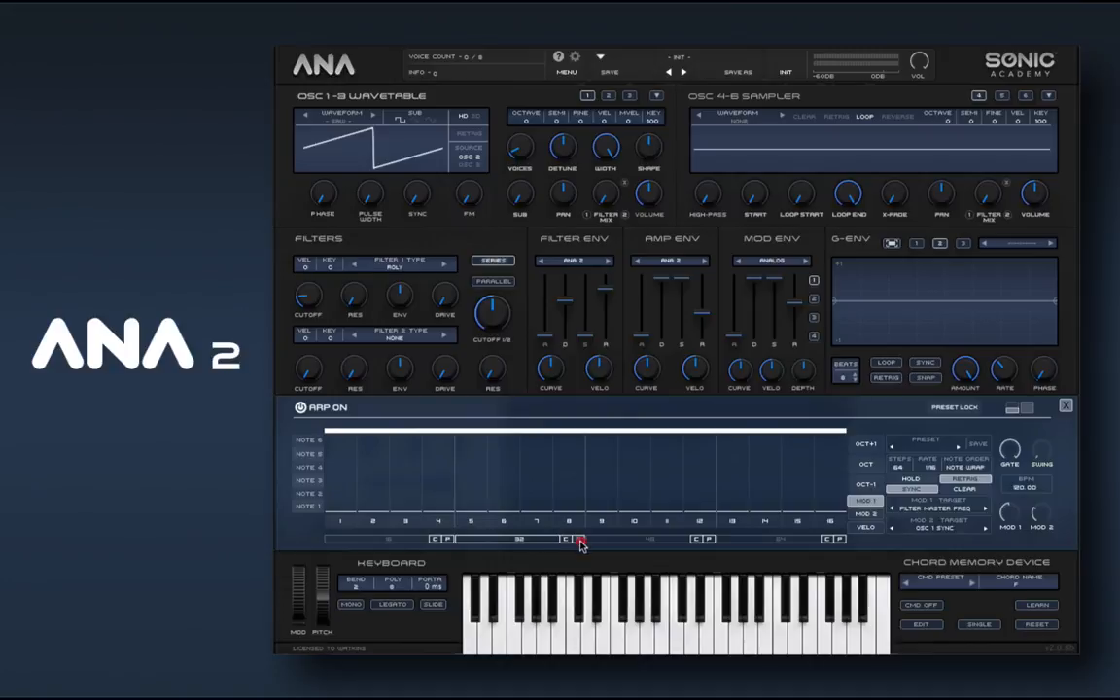
click(580, 539)
click(625, 537)
click(709, 539)
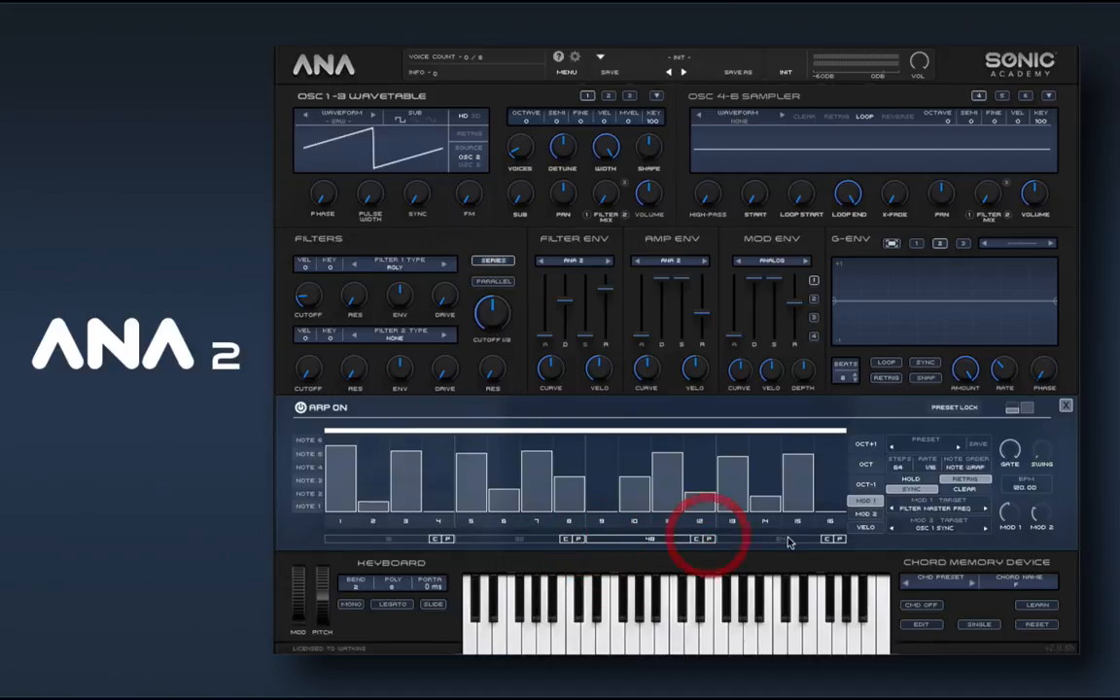
click(786, 539)
click(838, 539)
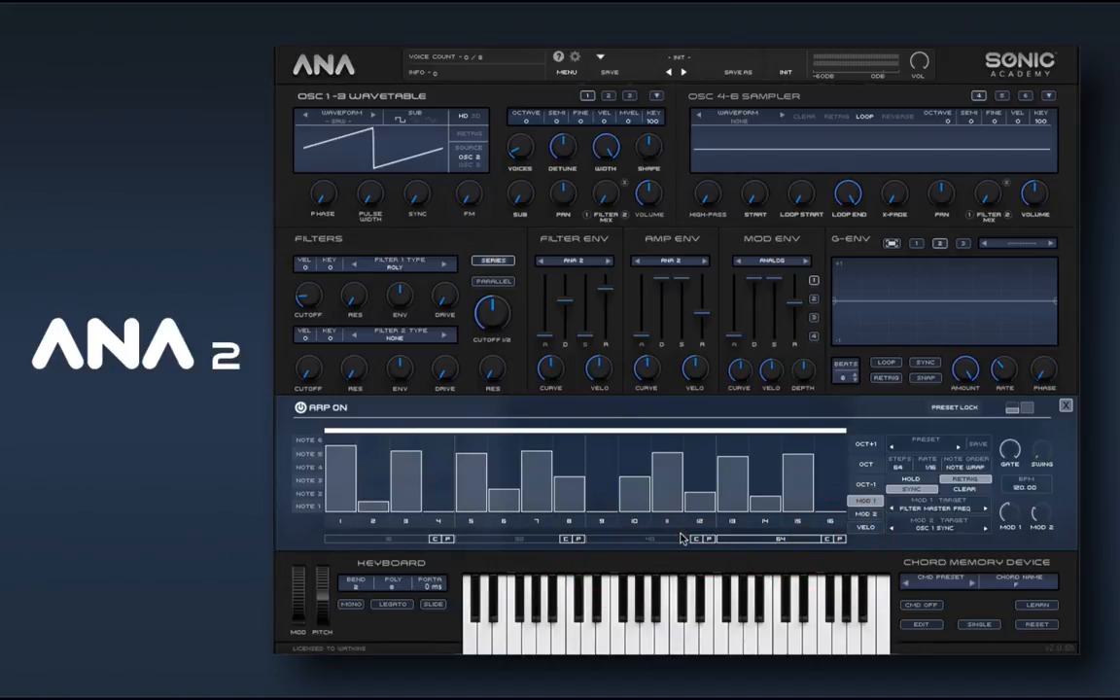
- Review the Mod 1 bars across the 16, 32, 48 and 64 step pages and return to the first page
click(646, 537)
click(525, 539)
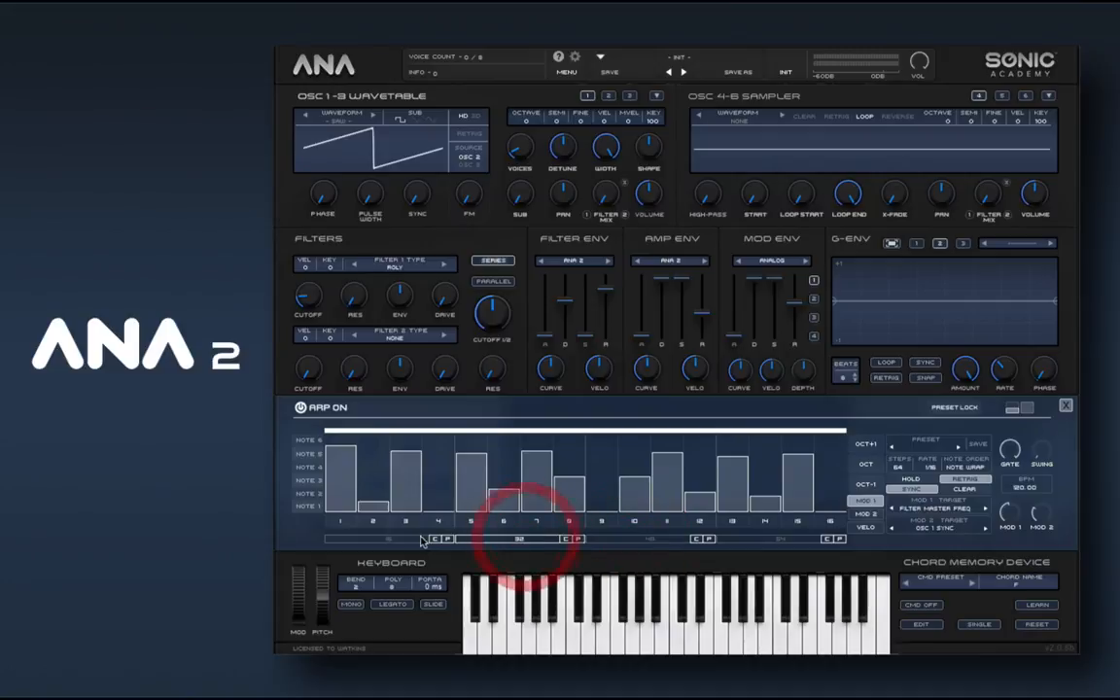
click(394, 539)
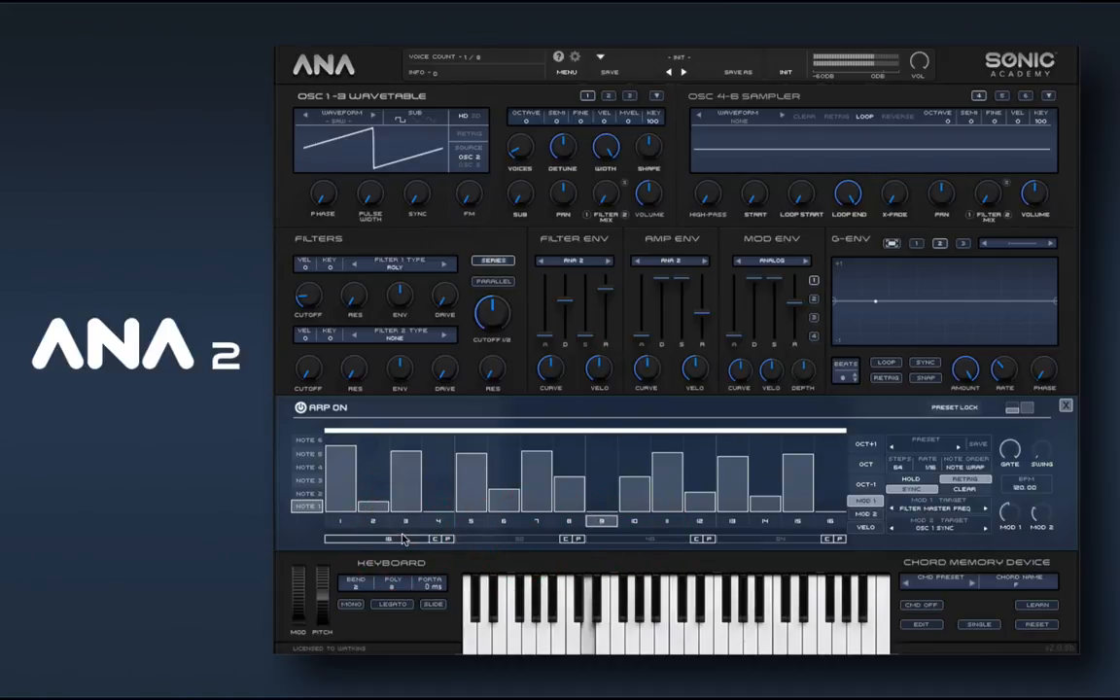
click(489, 539)
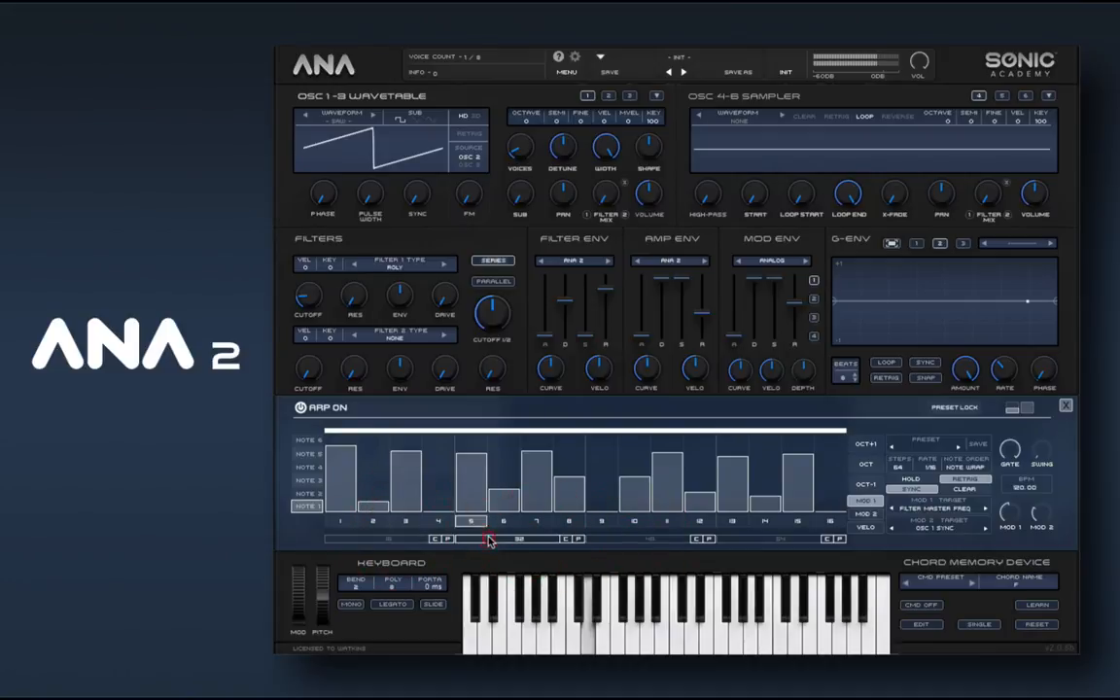
click(622, 540)
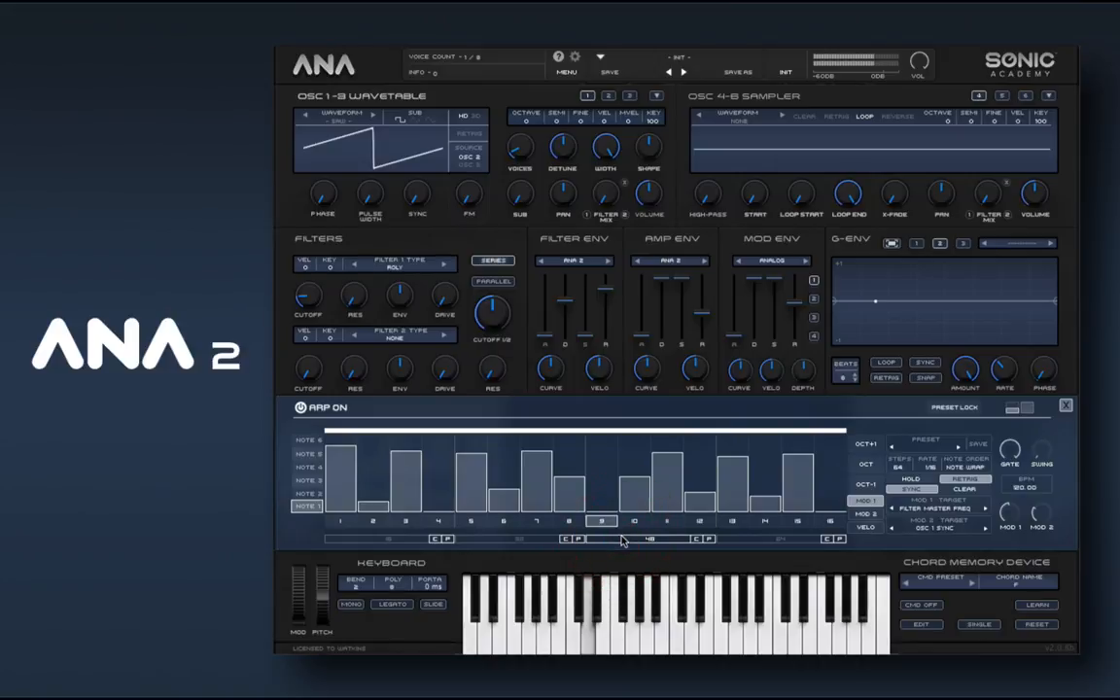
click(777, 538)
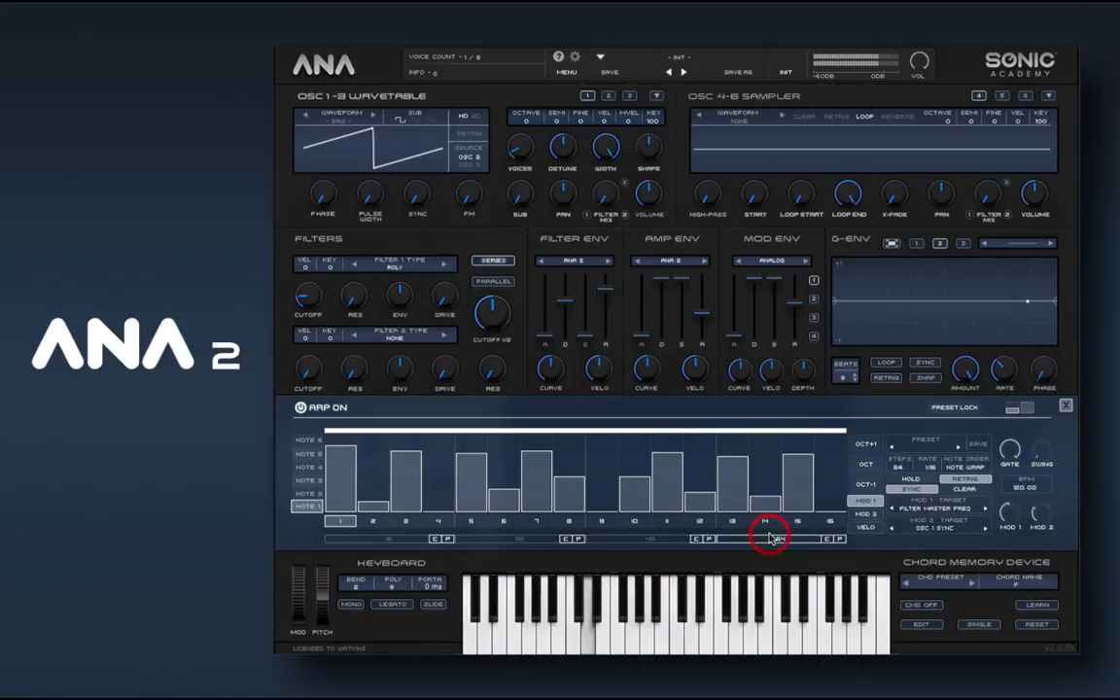
click(393, 540)
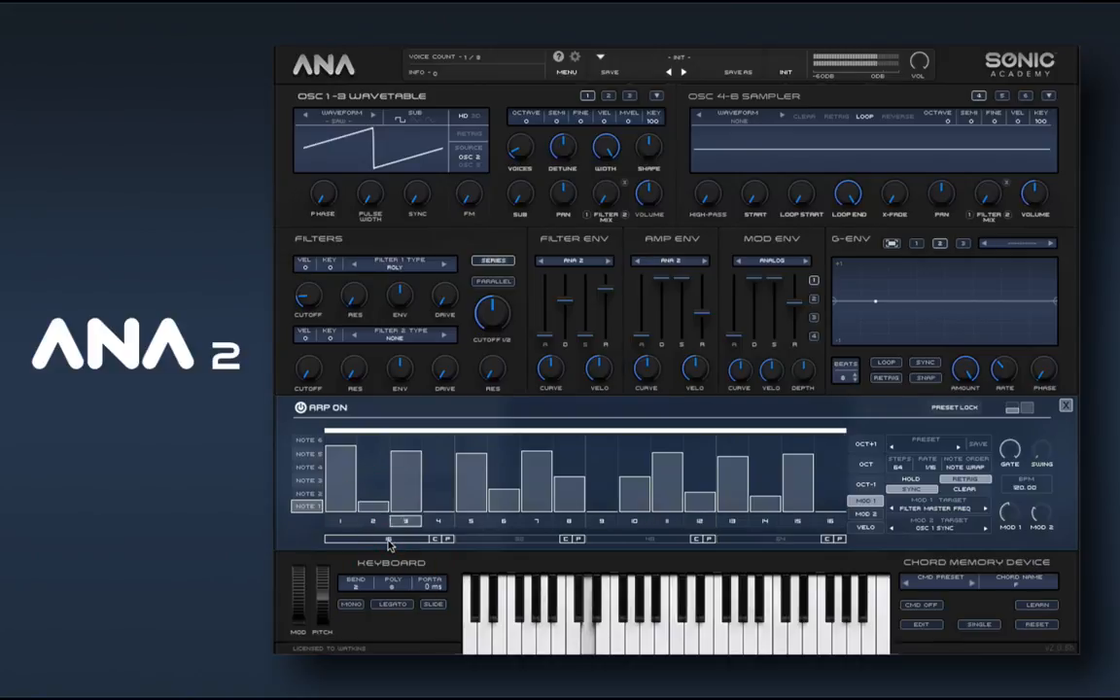
- Turn the arpeggiator's Mod 2 amount down to zero and raise the Mod 1 amount slightly
click(1043, 507)
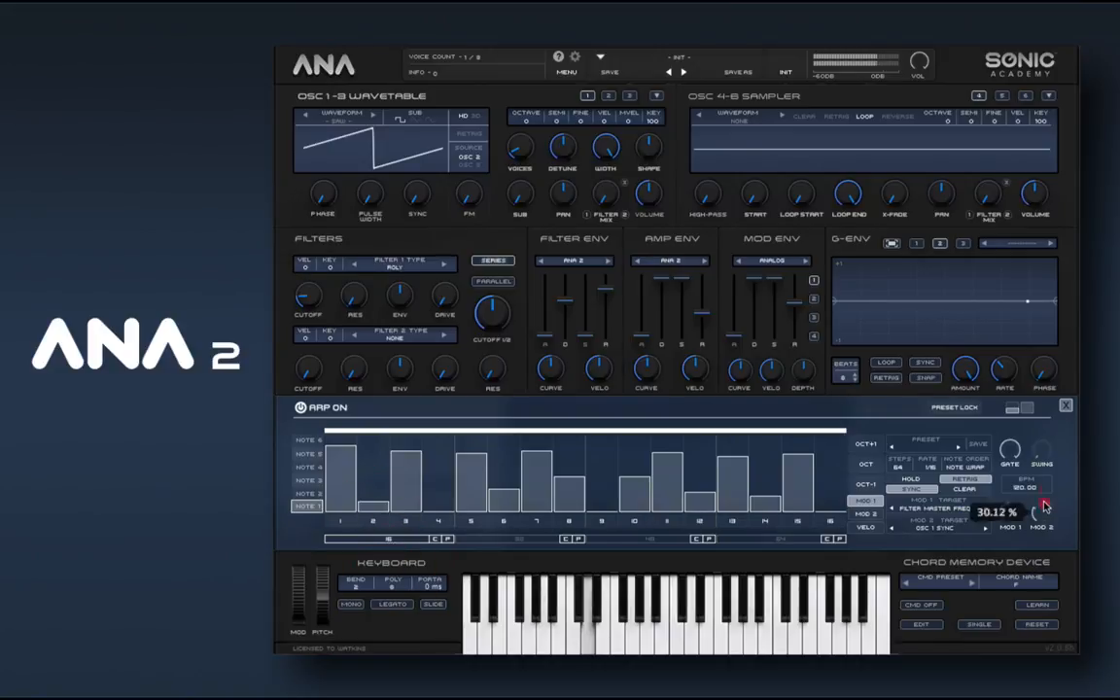
drag(1044, 506, 1034, 597)
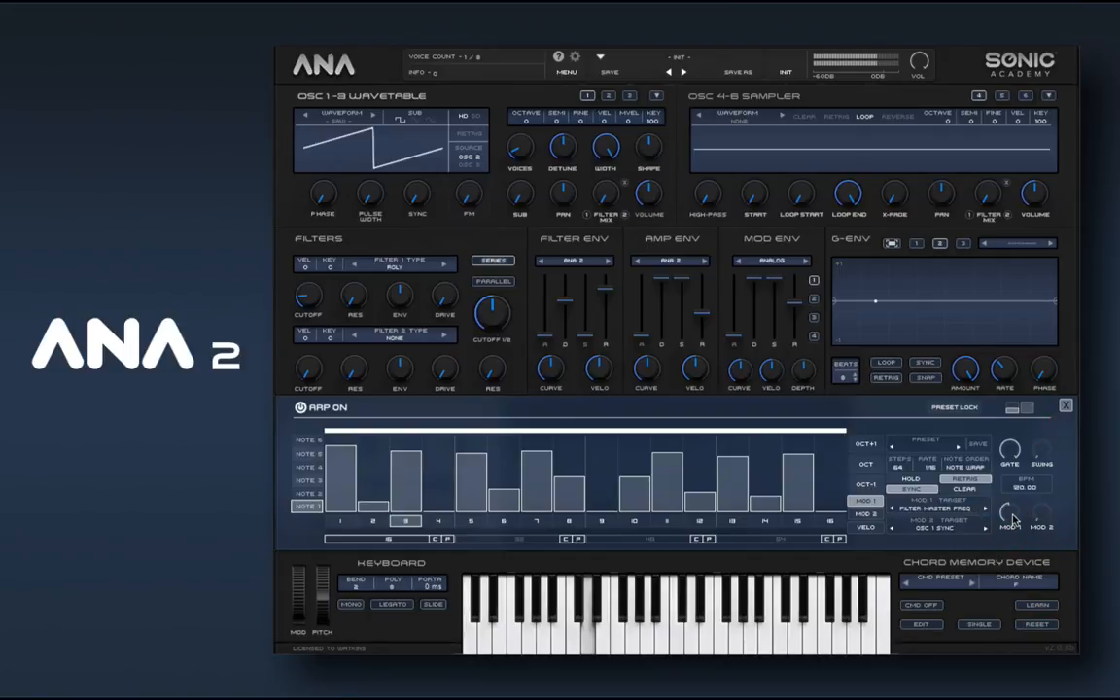
mouse_move(1012, 518)
mouse_down()
mouse_move(1015, 608)
mouse_move(1008, 510)
mouse_up()
- Lower the combined Cutoff 1/2, raise the resonance below it, and increase the arpeggiator swing
drag(491, 310, 489, 370)
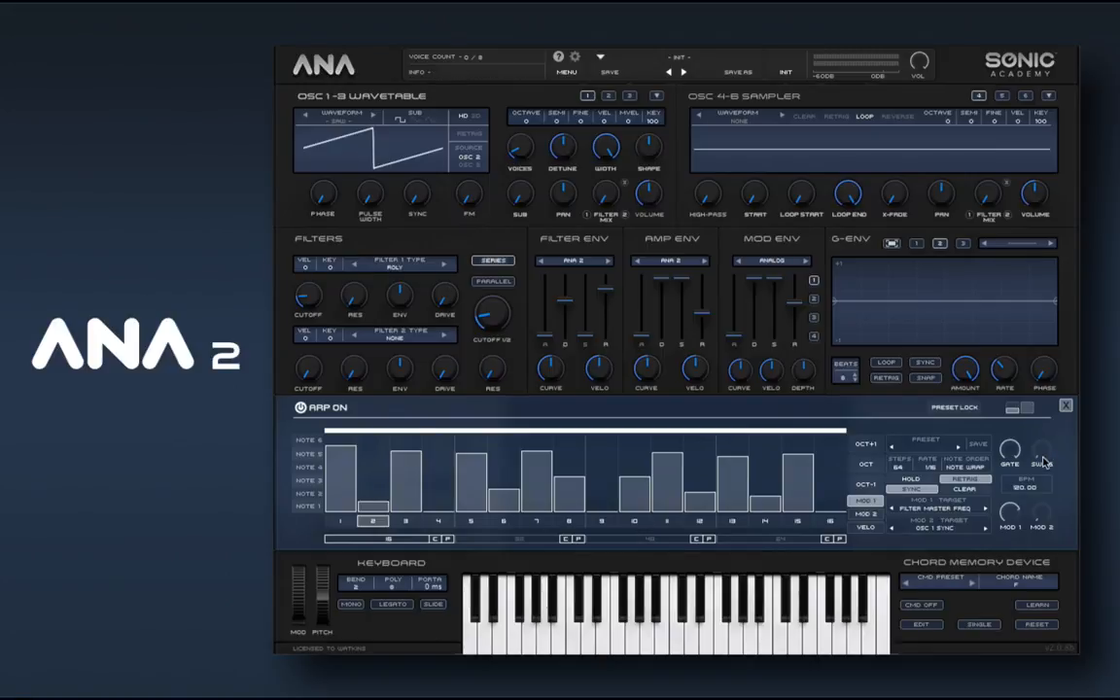
drag(1041, 450, 1046, 409)
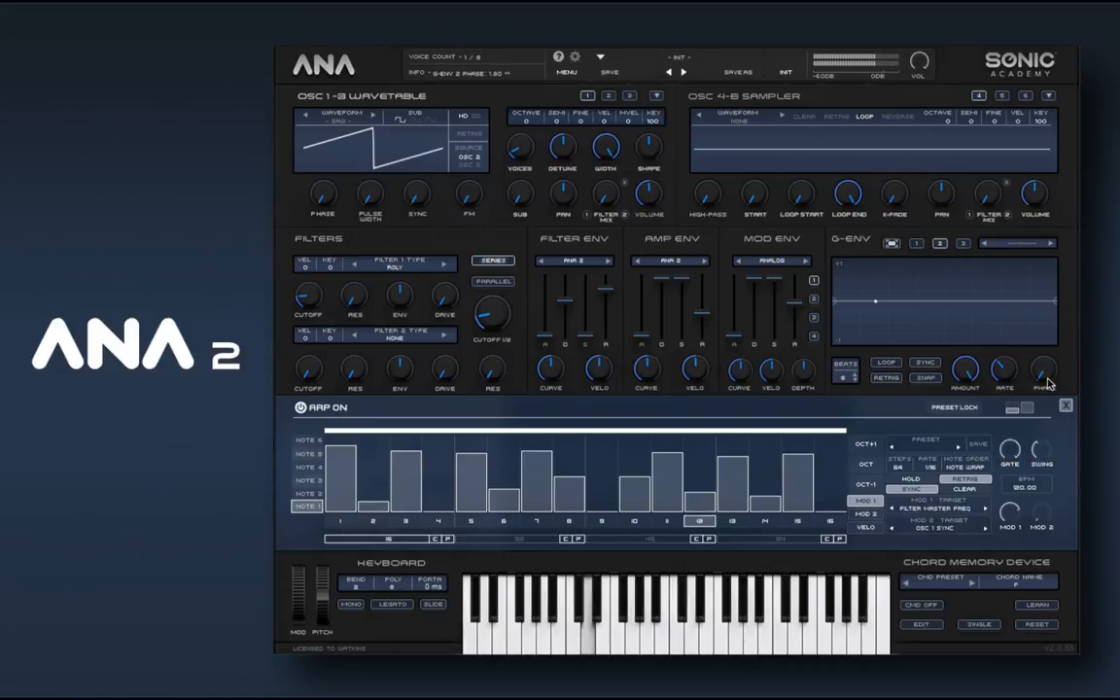
drag(1046, 441, 1042, 427)
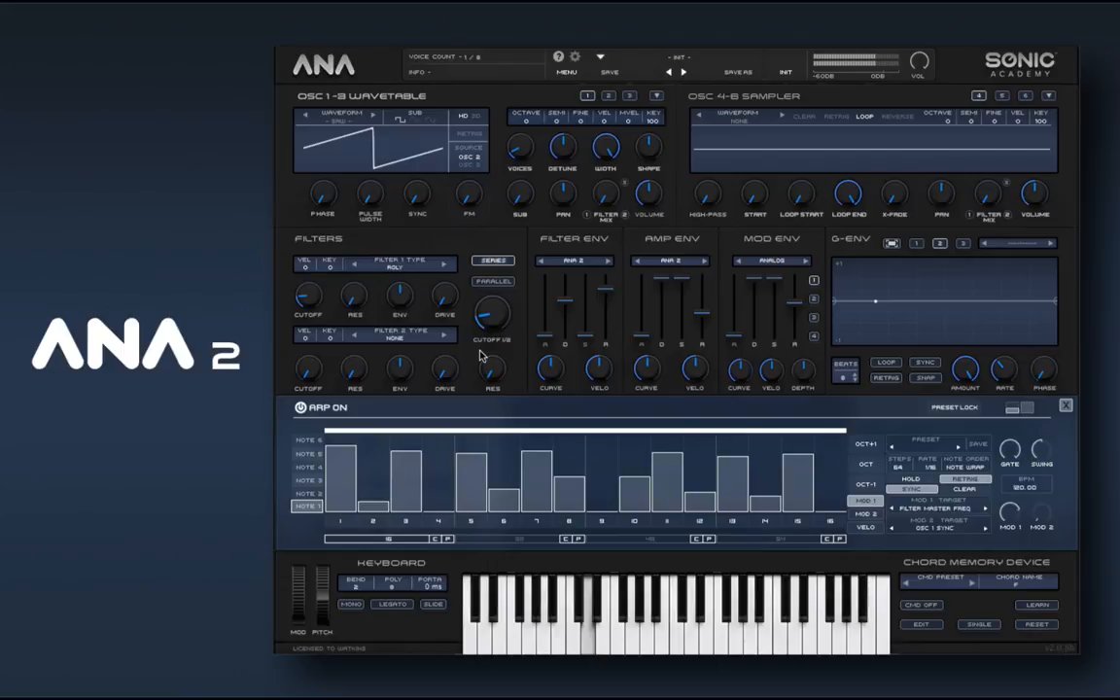
drag(492, 366, 488, 273)
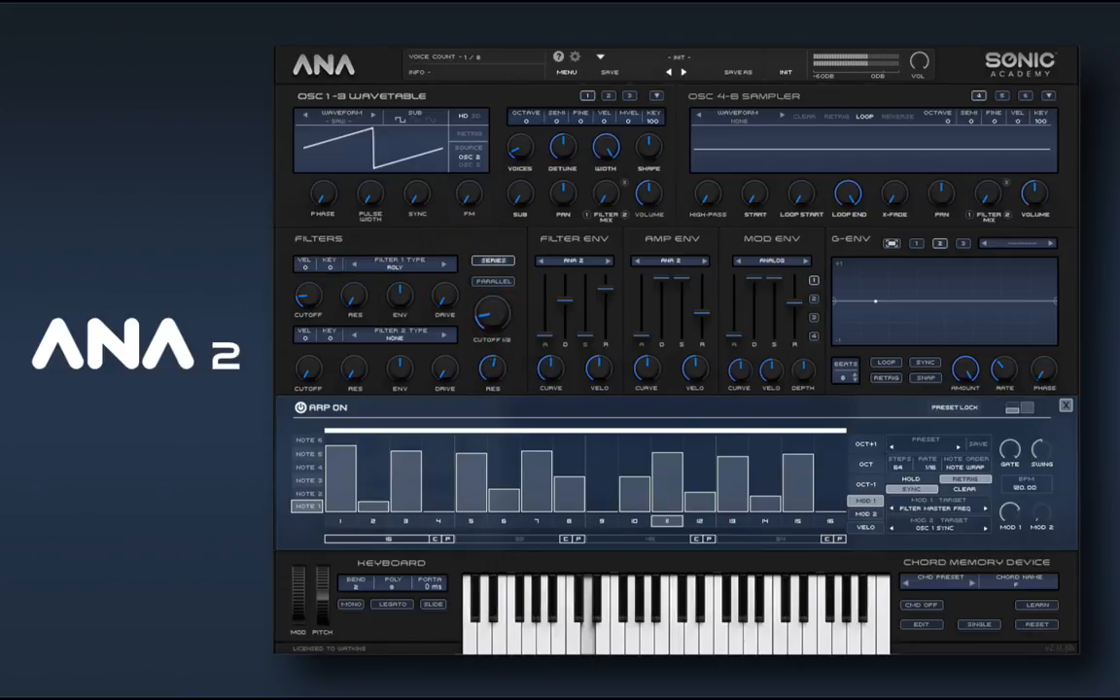
drag(1042, 447, 1046, 397)
- Enable the send delay effect and shape it with more high-pass and feedback and a lower low-pass
click(1065, 405)
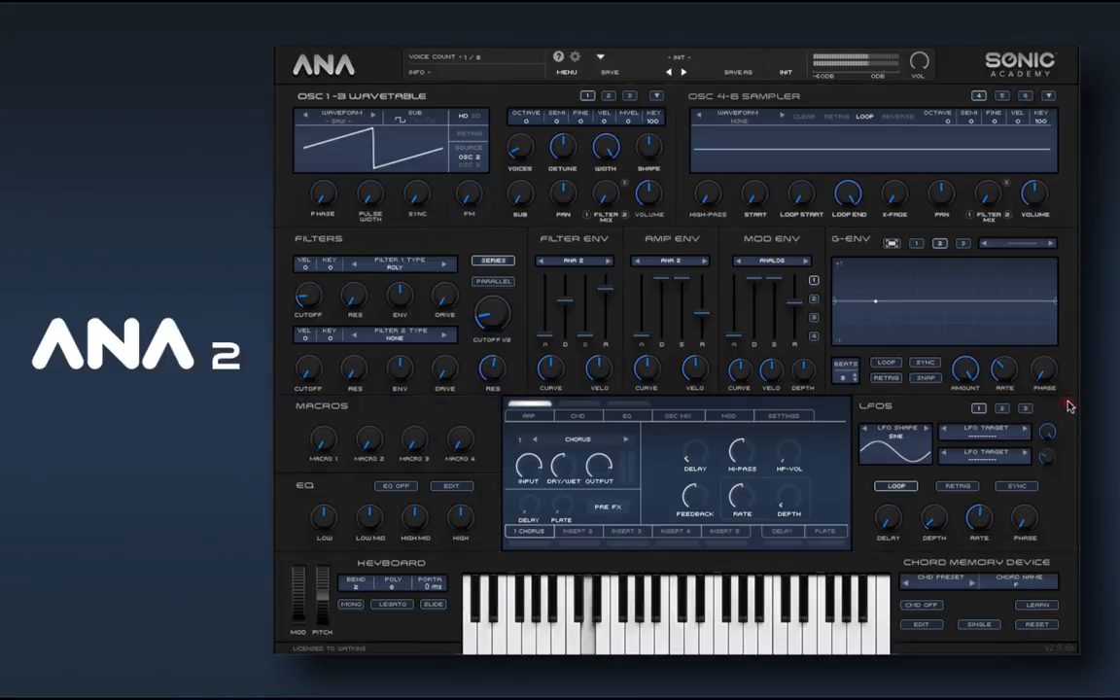
click(778, 544)
click(779, 532)
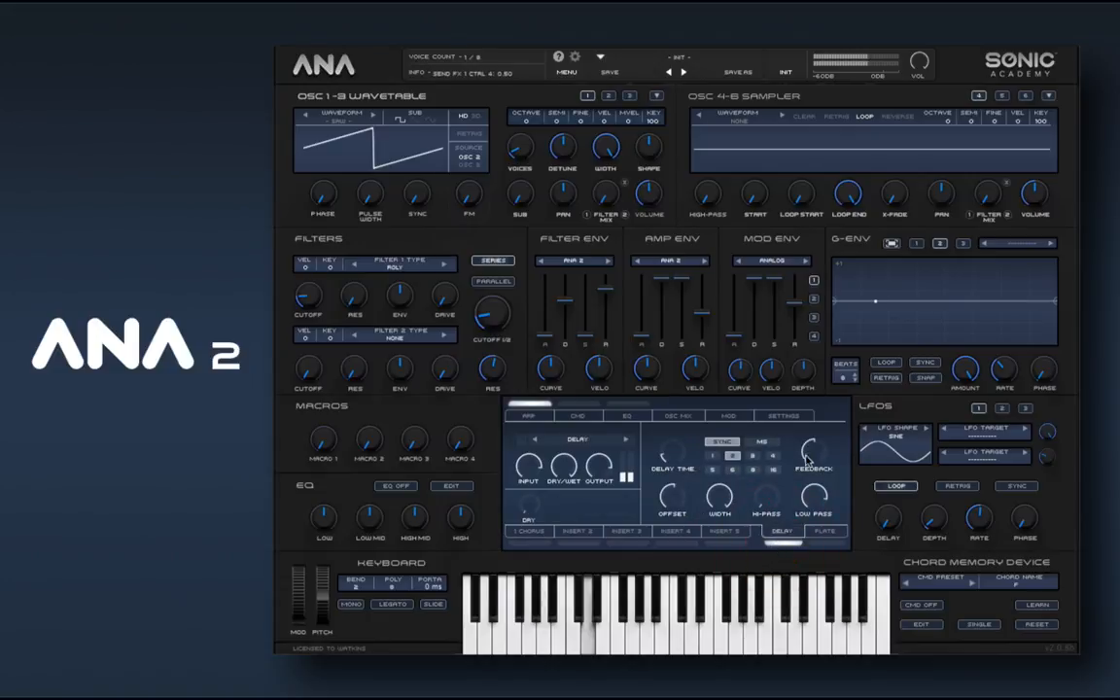
drag(764, 496, 768, 367)
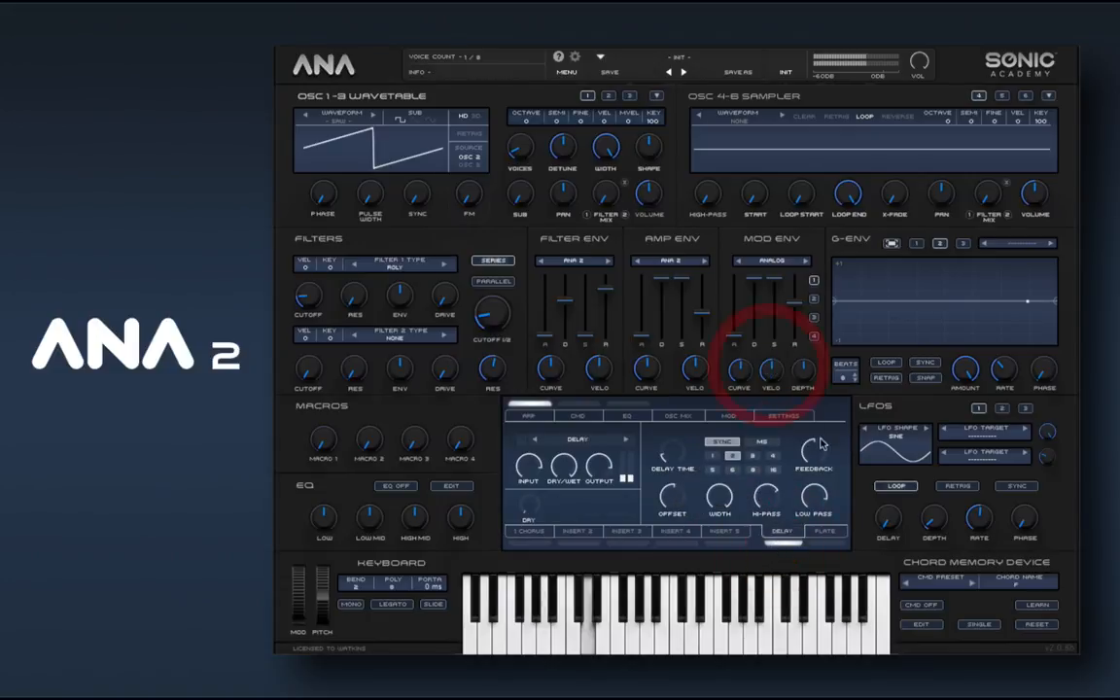
drag(815, 449, 813, 376)
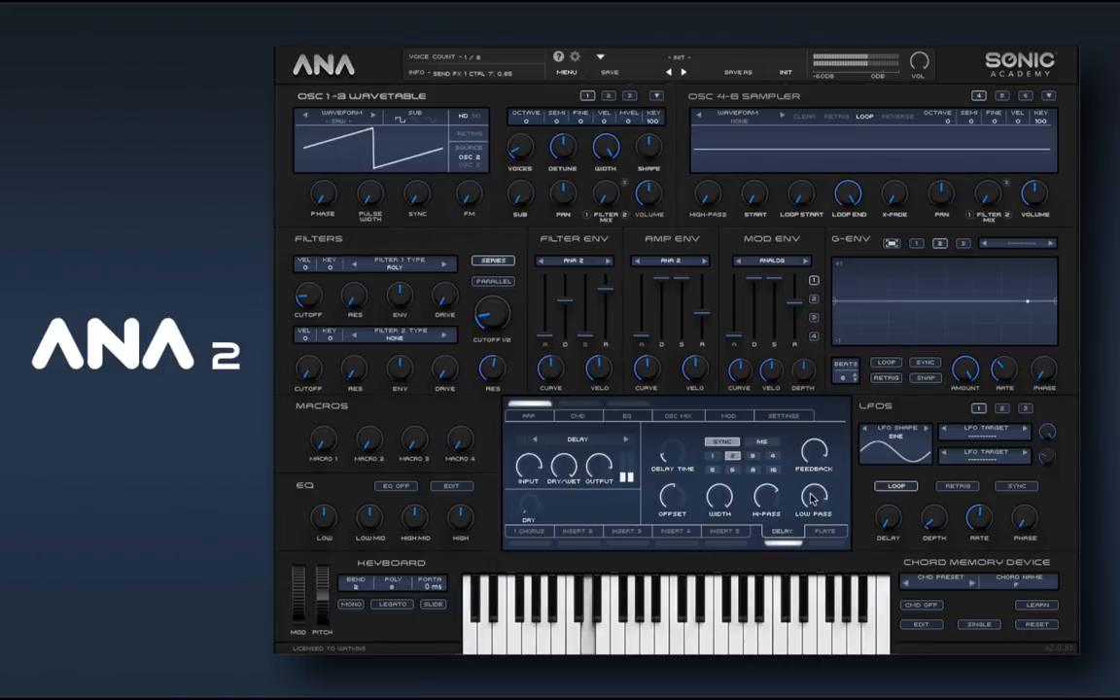
drag(813, 496, 811, 556)
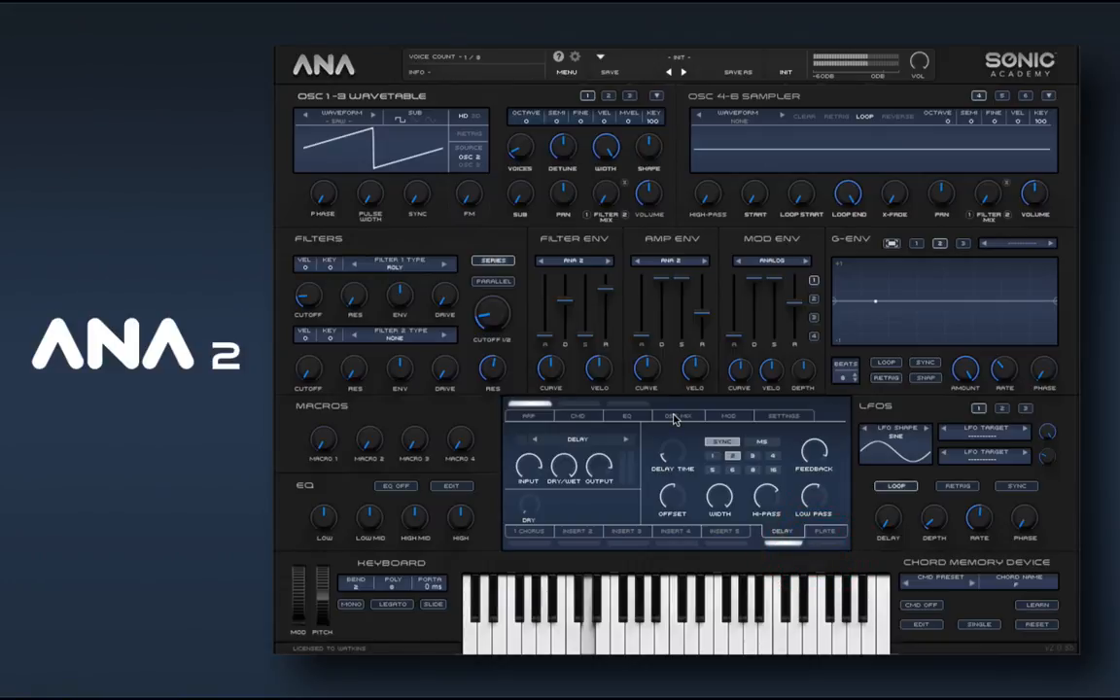
- Reopen the arpeggiator, turn the swing down for comparison and bring it back up to about 66.73%
click(528, 415)
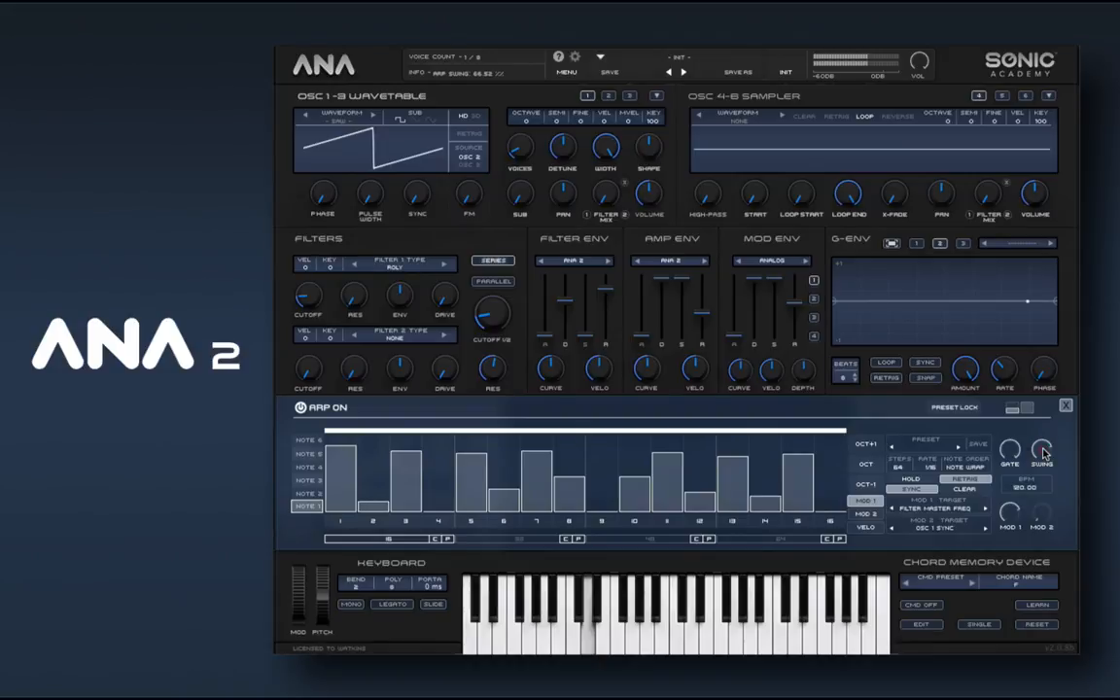
drag(1043, 453, 1065, 610)
drag(1043, 455, 1053, 308)
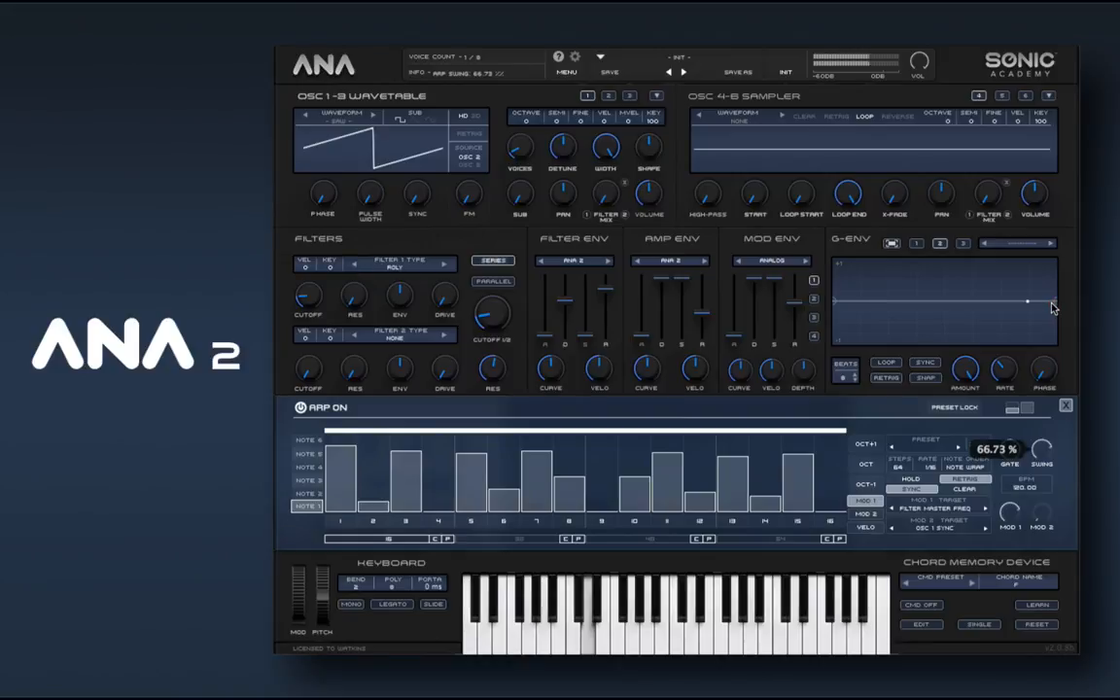
drag(1053, 308, 1053, 307)
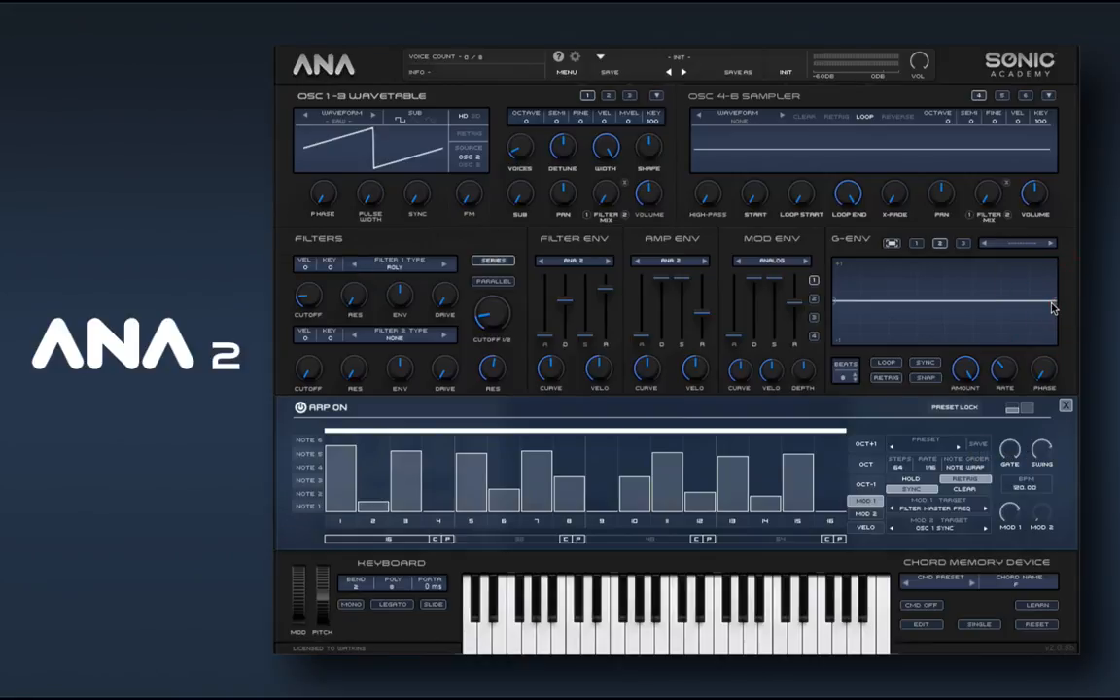